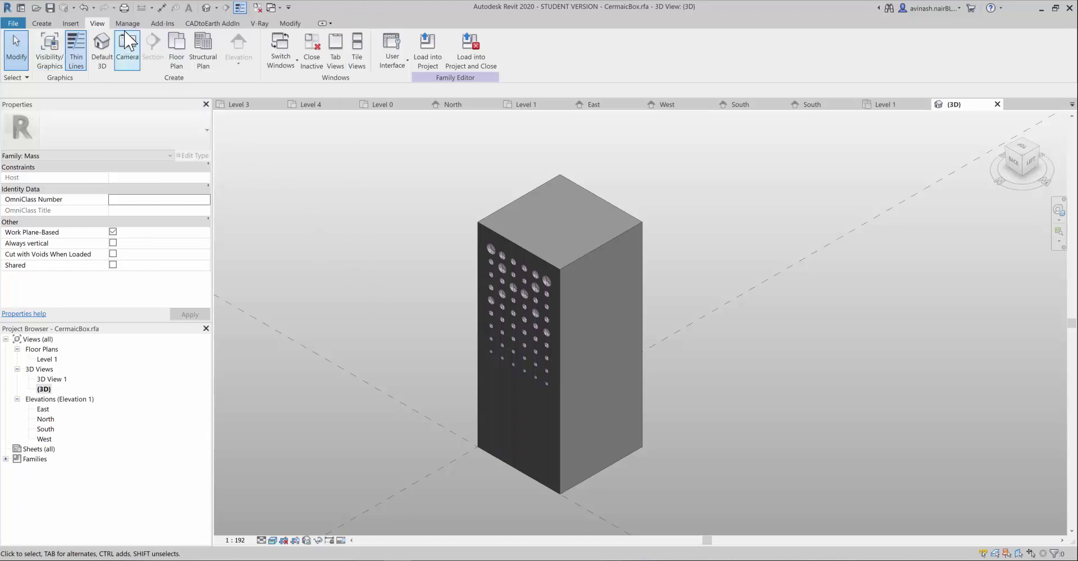
Open the 3D view's Visibility/Graphics and expand Mass to confirm Form and Hidden Lines are checked.
{"action": "left_click", "coordinate": [51, 53]}
{"action": "scroll", "coordinate": [392, 298], "scroll_direction": "down", "scroll_amount": 4}
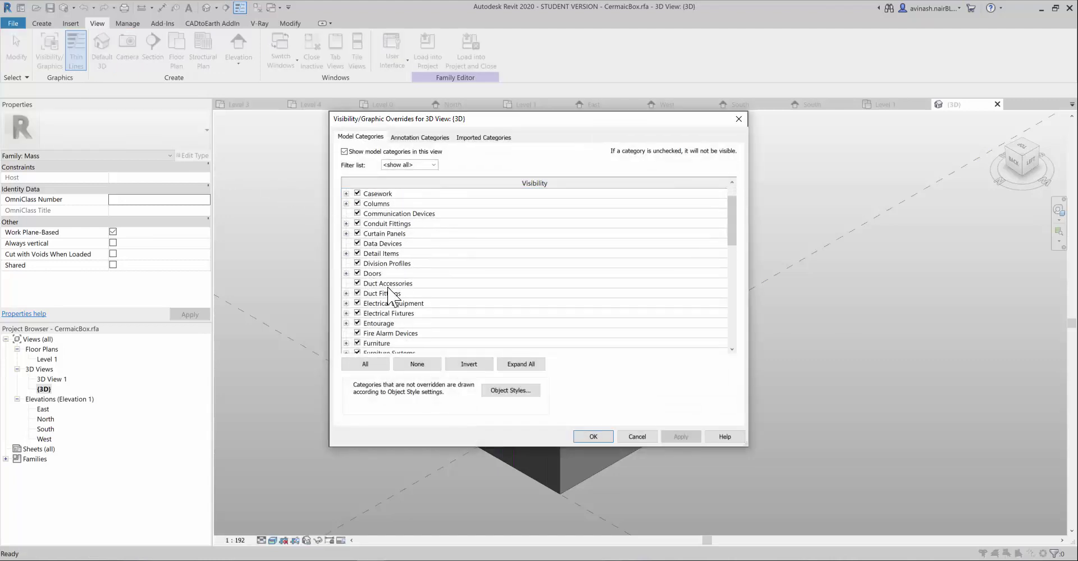
{"action": "scroll", "coordinate": [394, 303], "scroll_direction": "down", "scroll_amount": 2}
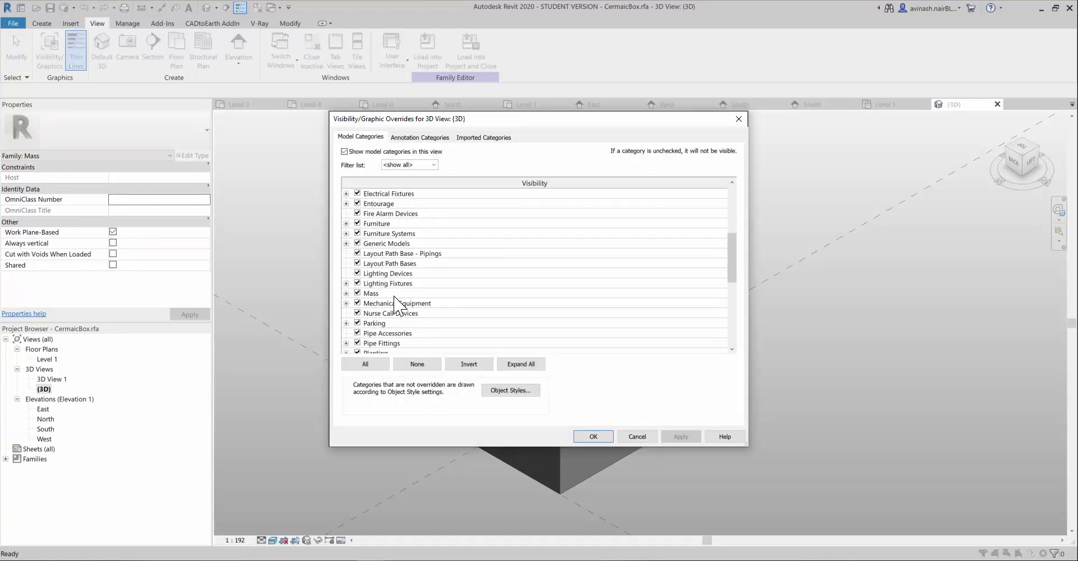
{"action": "left_click", "coordinate": [345, 293]}
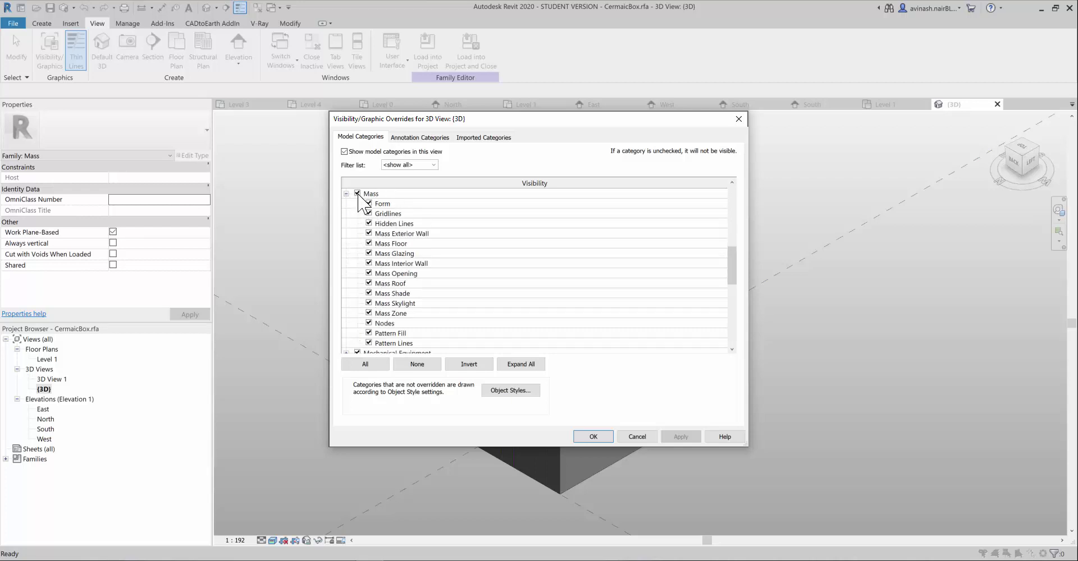
{"action": "scroll", "coordinate": [358, 214], "scroll_direction": "up", "scroll_amount": 1}
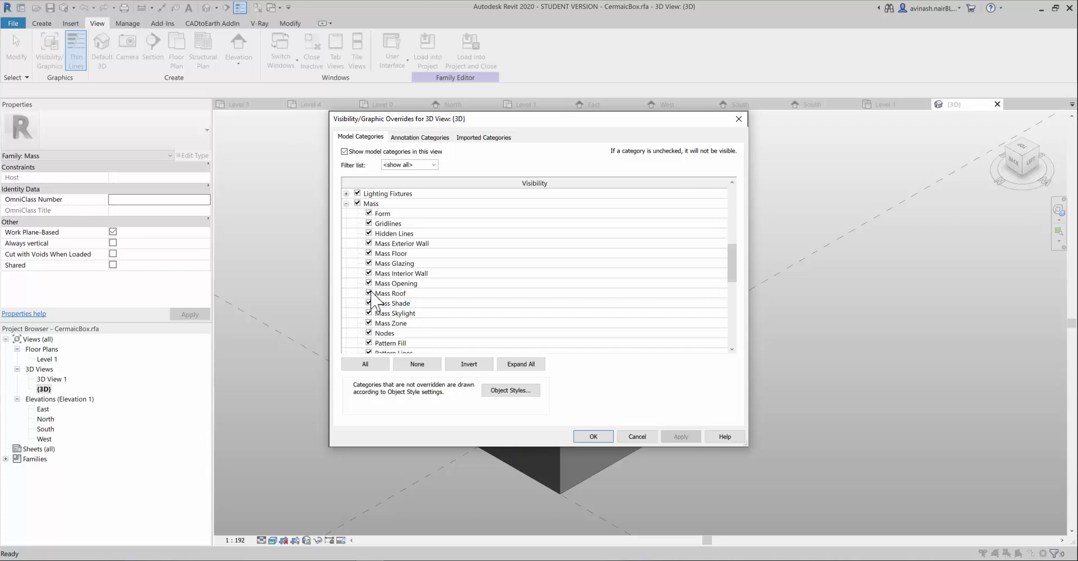
{"action": "scroll", "coordinate": [371, 291], "scroll_direction": "down", "scroll_amount": 1}
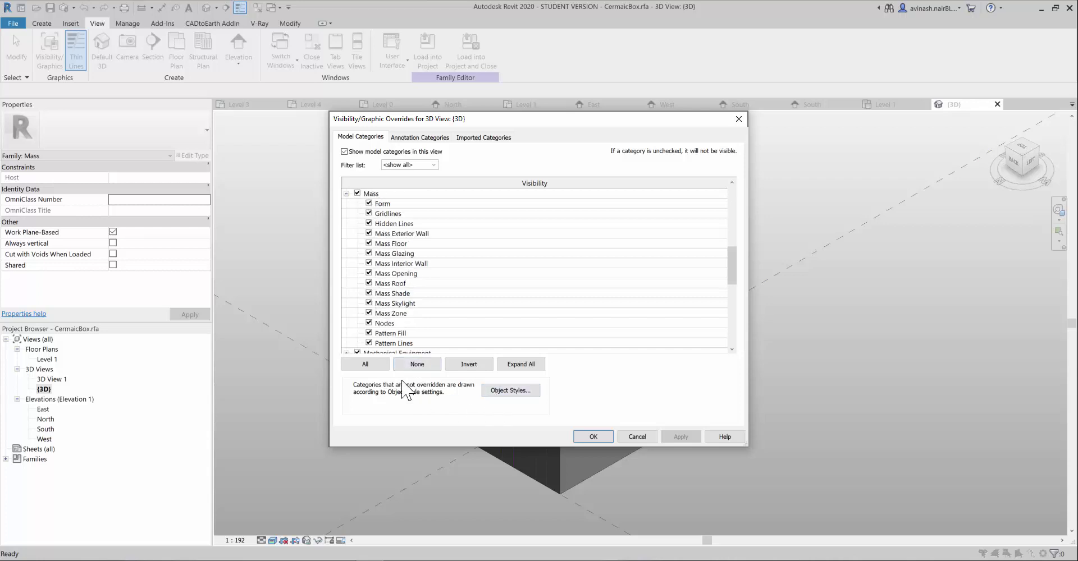
{"action": "left_click_drag", "start_coordinate": [422, 124], "coordinate": [710, 154]}
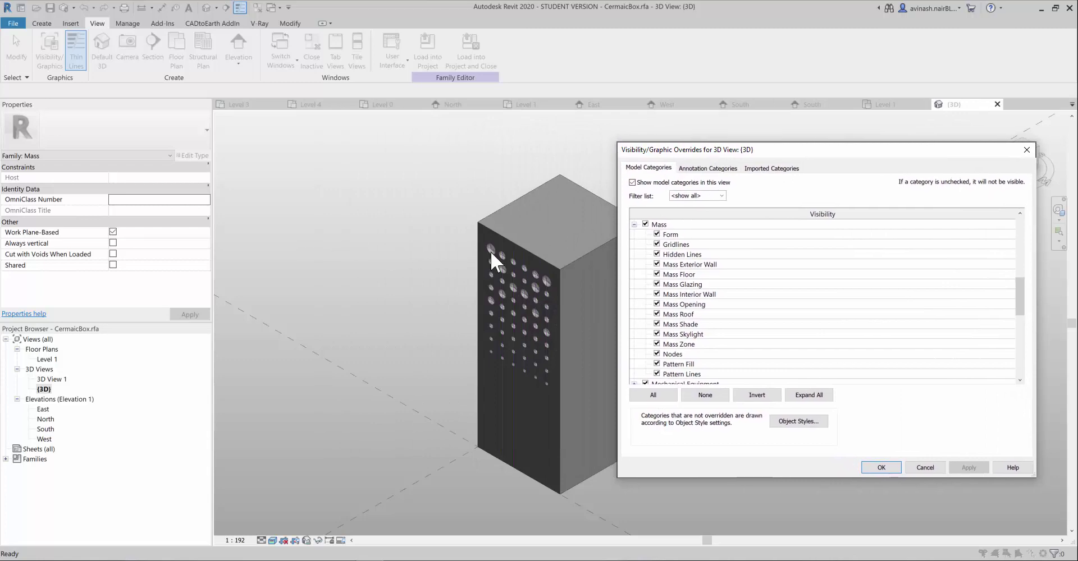
{"action": "left_click_drag", "start_coordinate": [625, 151], "coordinate": [267, 110]}
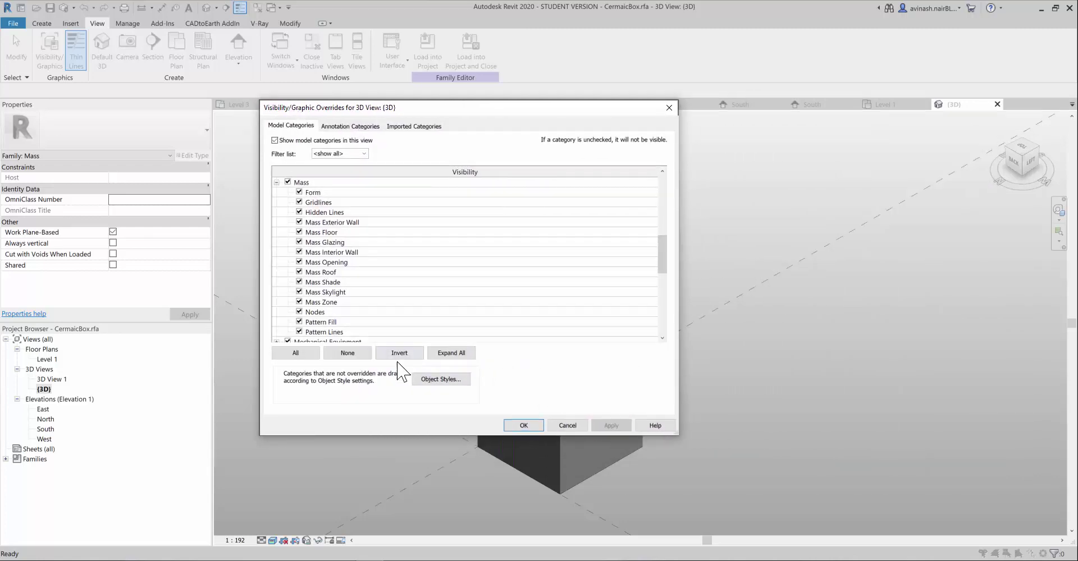
Open Object Styles, widen the Category column so names read in full, and select Mass's Material cell.
{"action": "left_click", "coordinate": [427, 382]}
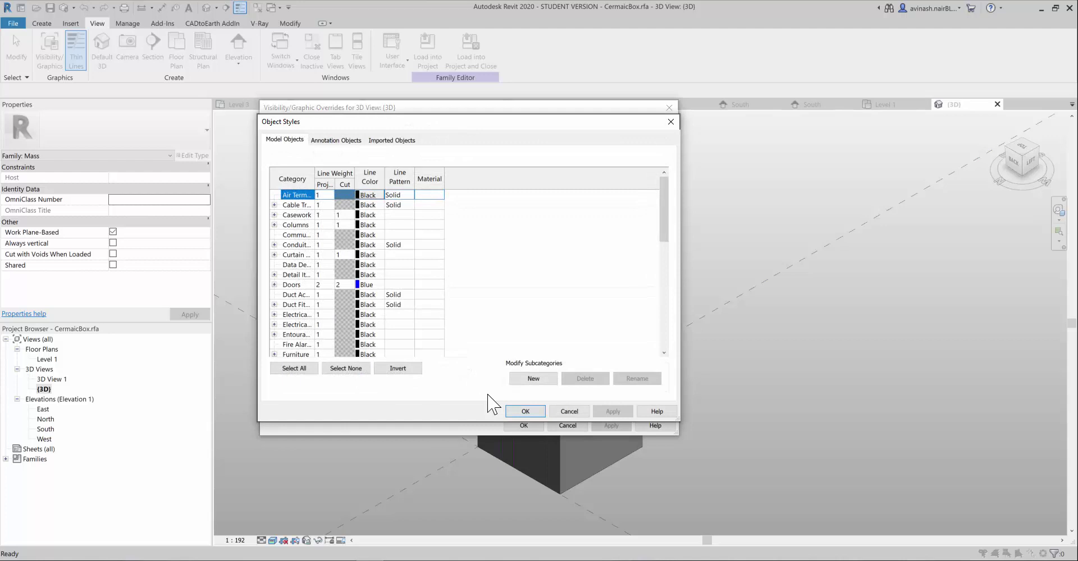
{"action": "scroll", "coordinate": [298, 275], "scroll_direction": "down", "scroll_amount": 4}
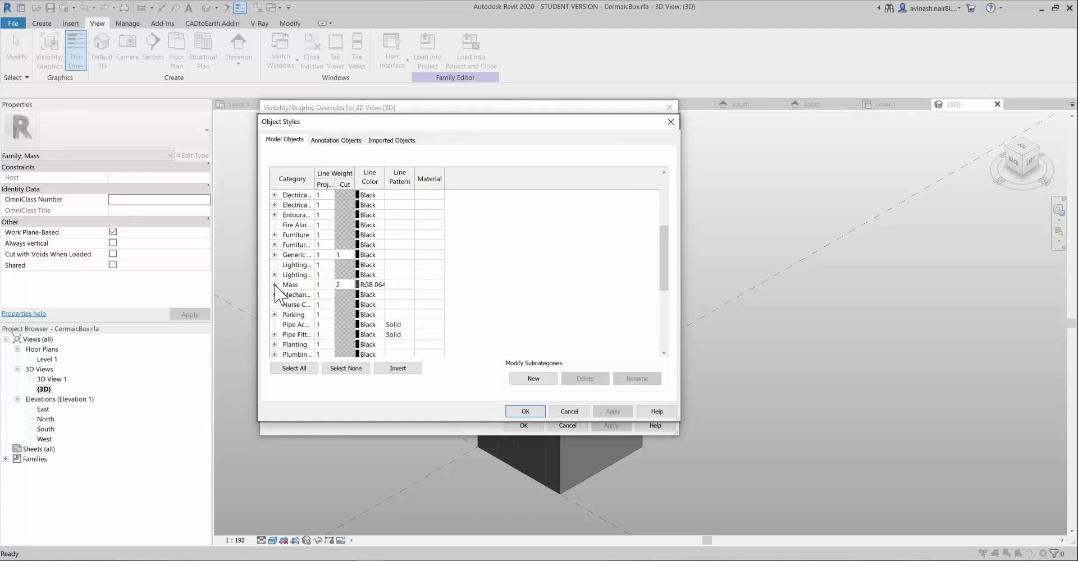
{"action": "left_click", "coordinate": [274, 285]}
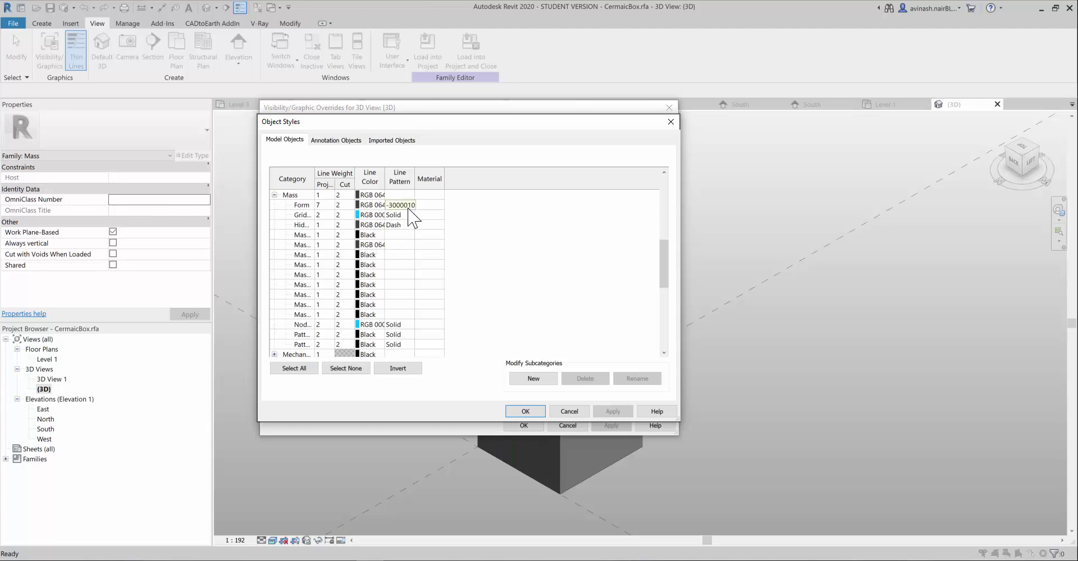
{"action": "left_click_drag", "start_coordinate": [314, 179], "coordinate": [354, 179]}
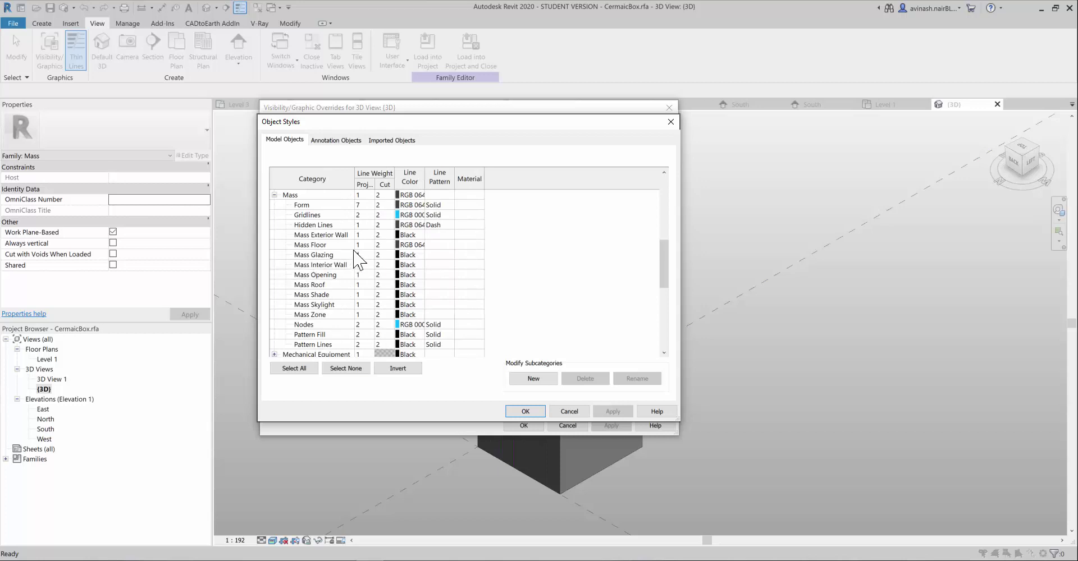
{"action": "left_click", "coordinate": [274, 195]}
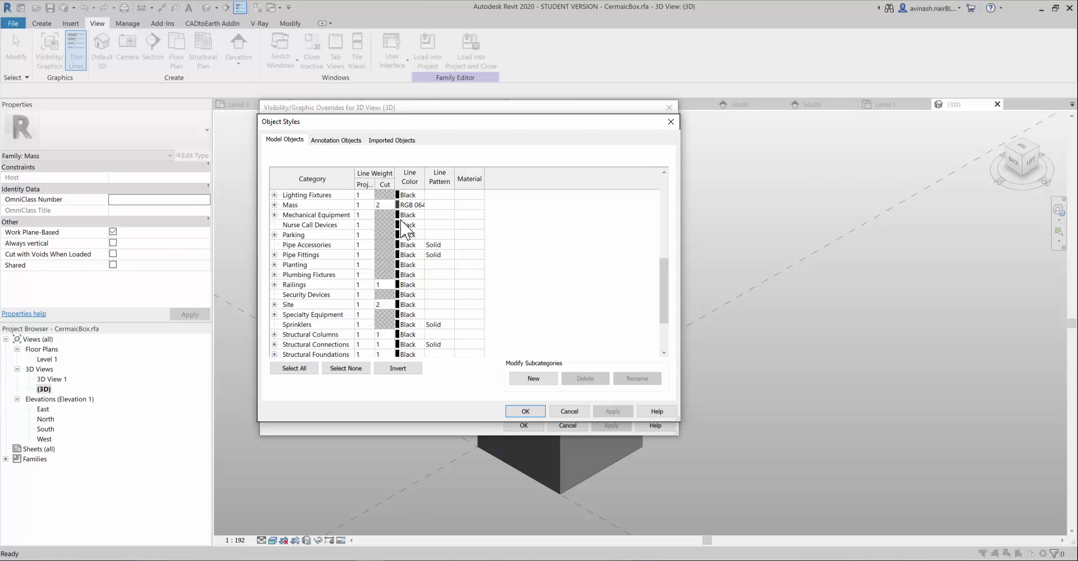
{"action": "left_click", "coordinate": [472, 205]}
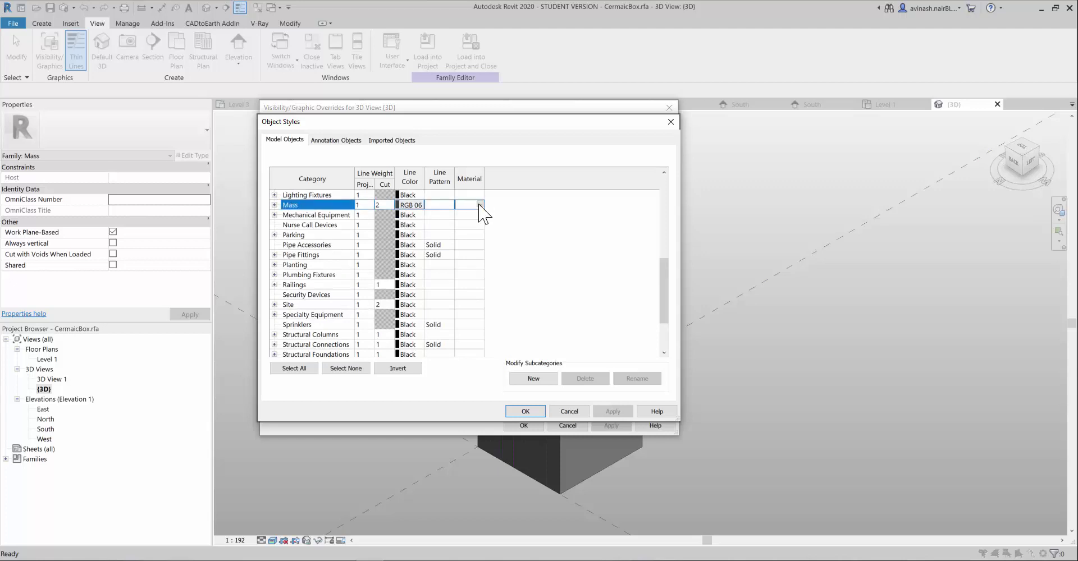
Replace the Default Form material's appearance with the 4in Squares - Lavender ceramic tile asset.
{"action": "left_click", "coordinate": [480, 205]}
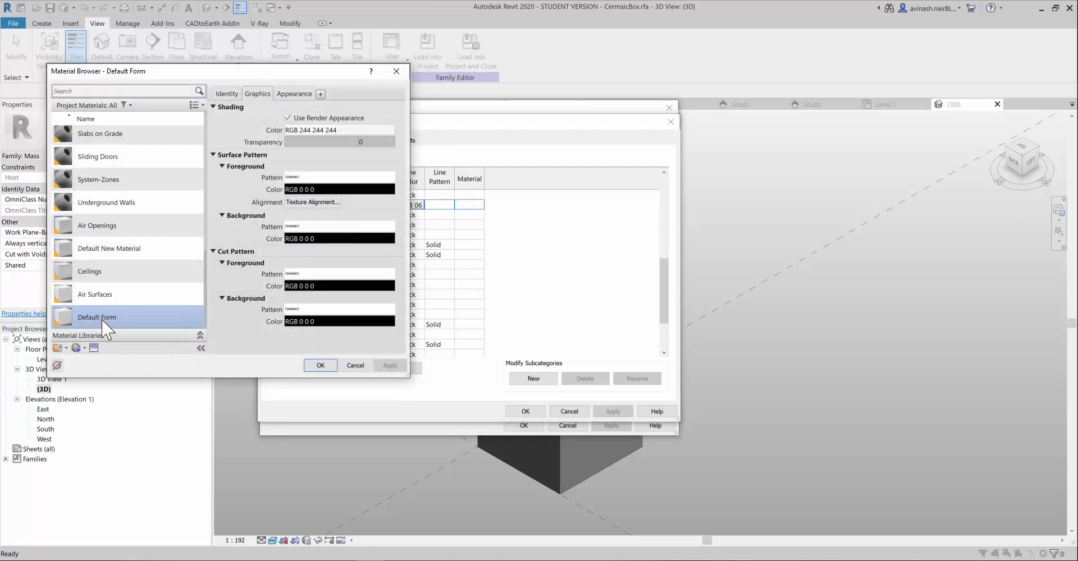
{"action": "left_click", "coordinate": [94, 348]}
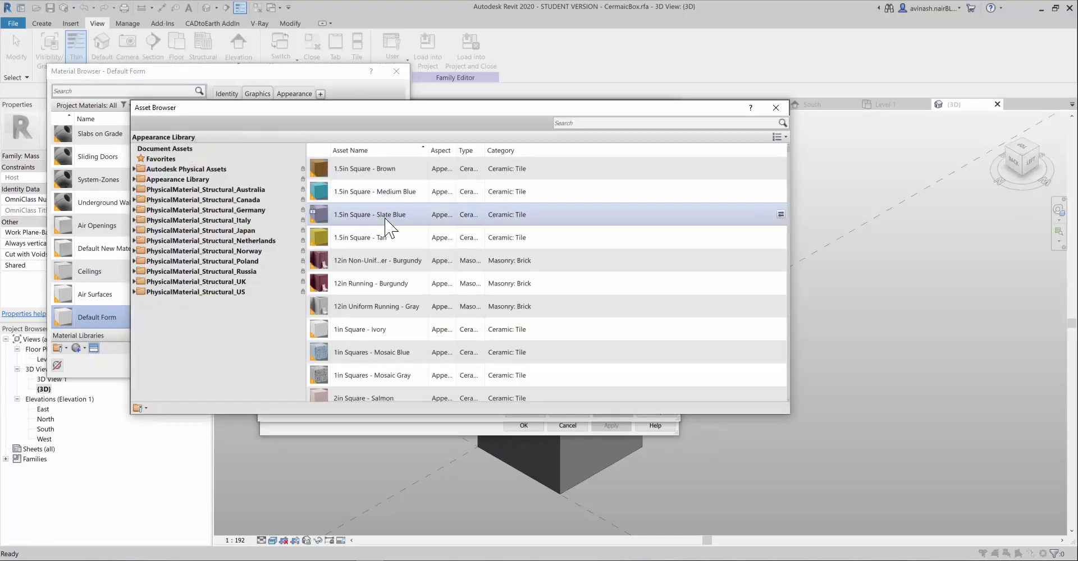
{"action": "scroll", "coordinate": [383, 223], "scroll_direction": "down", "scroll_amount": 3}
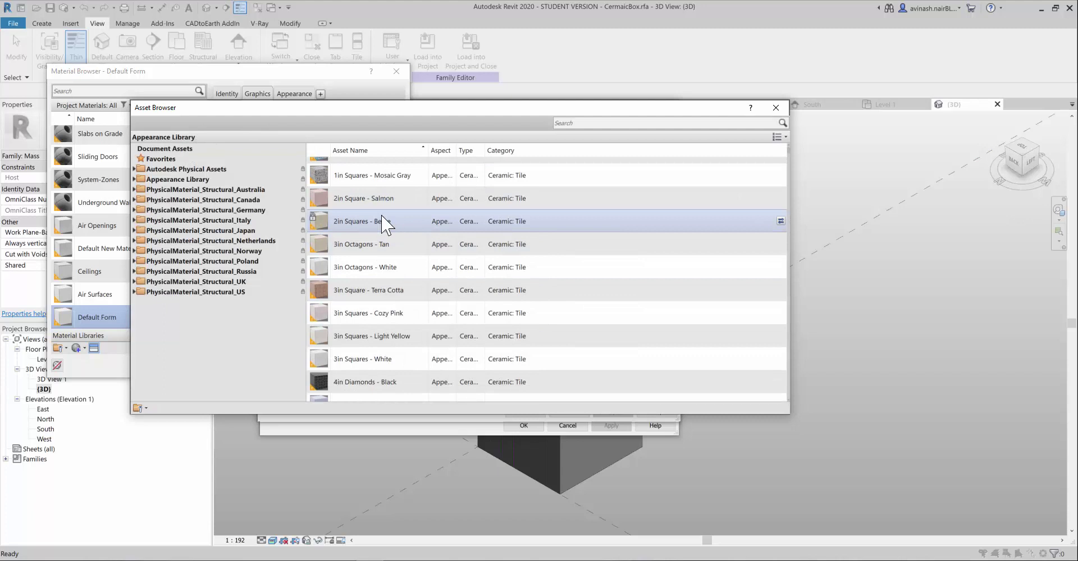
{"action": "scroll", "coordinate": [384, 223], "scroll_direction": "down", "scroll_amount": 5}
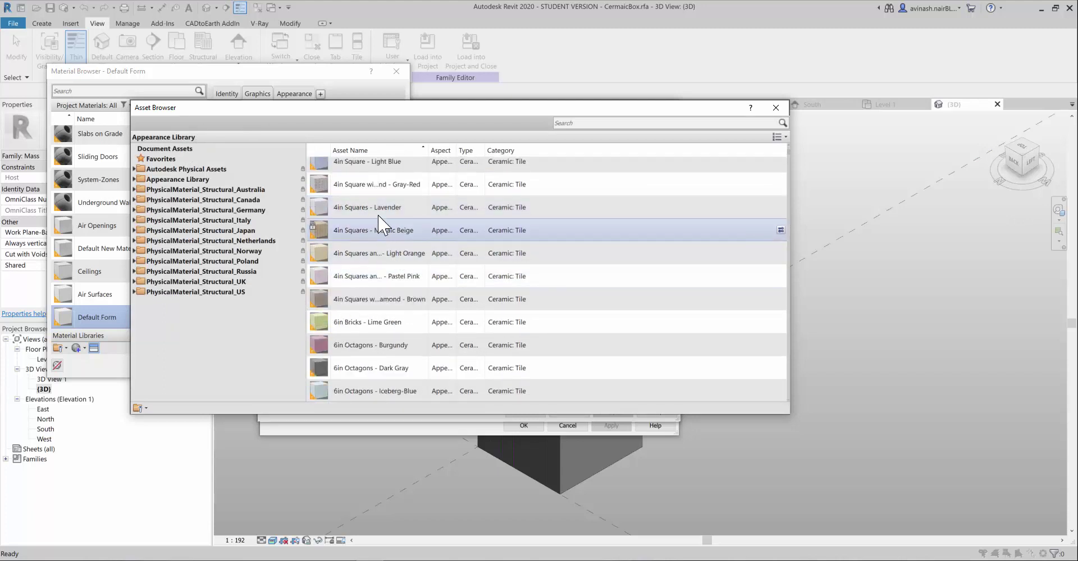
{"action": "left_click_drag", "start_coordinate": [381, 115], "coordinate": [573, 108]}
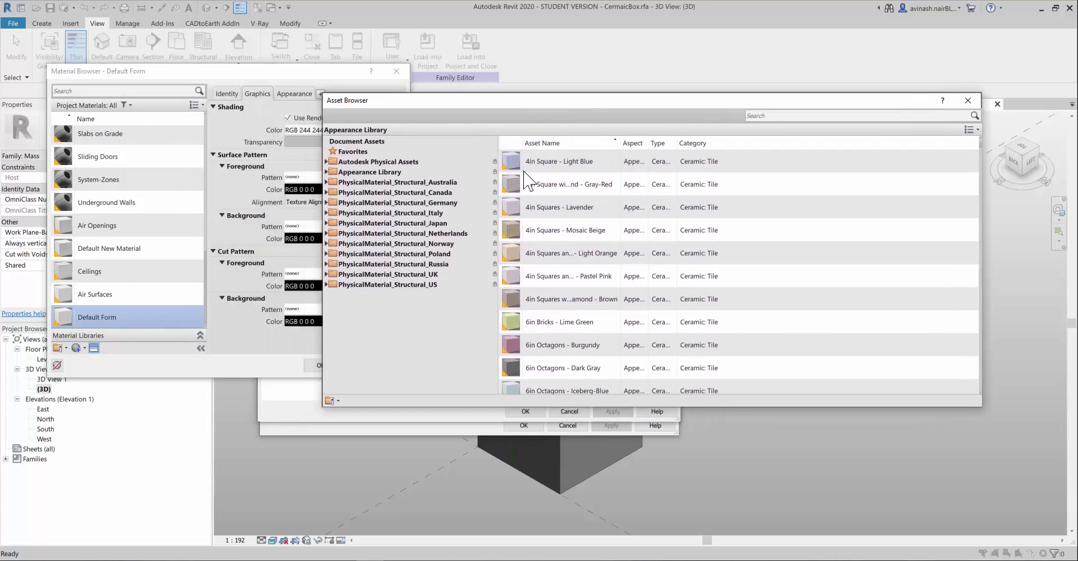
{"action": "double_click", "coordinate": [549, 209]}
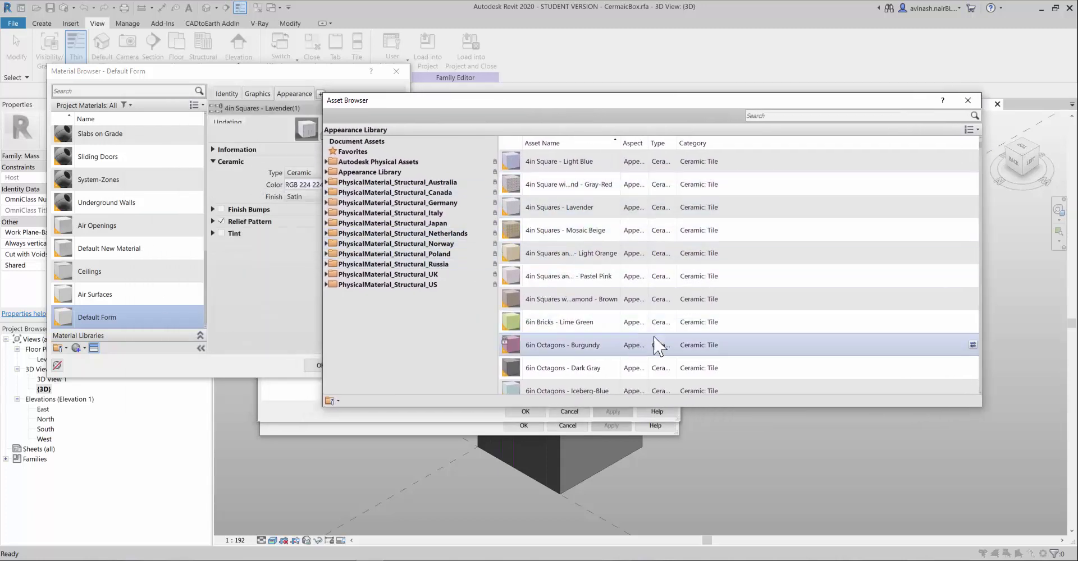
{"action": "left_click", "coordinate": [967, 101]}
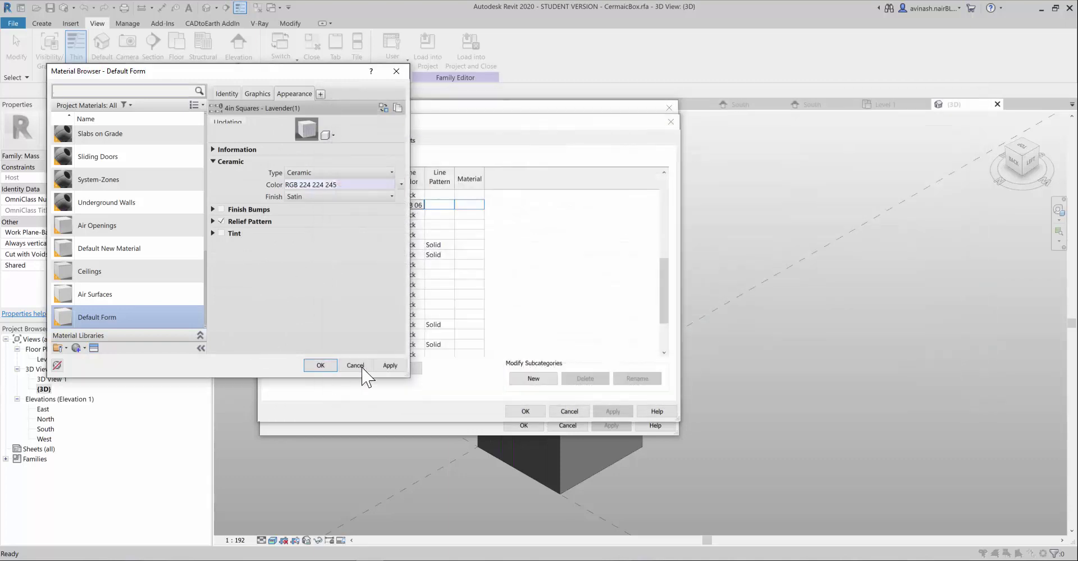
{"action": "left_click", "coordinate": [390, 366]}
{"action": "left_click", "coordinate": [321, 366]}
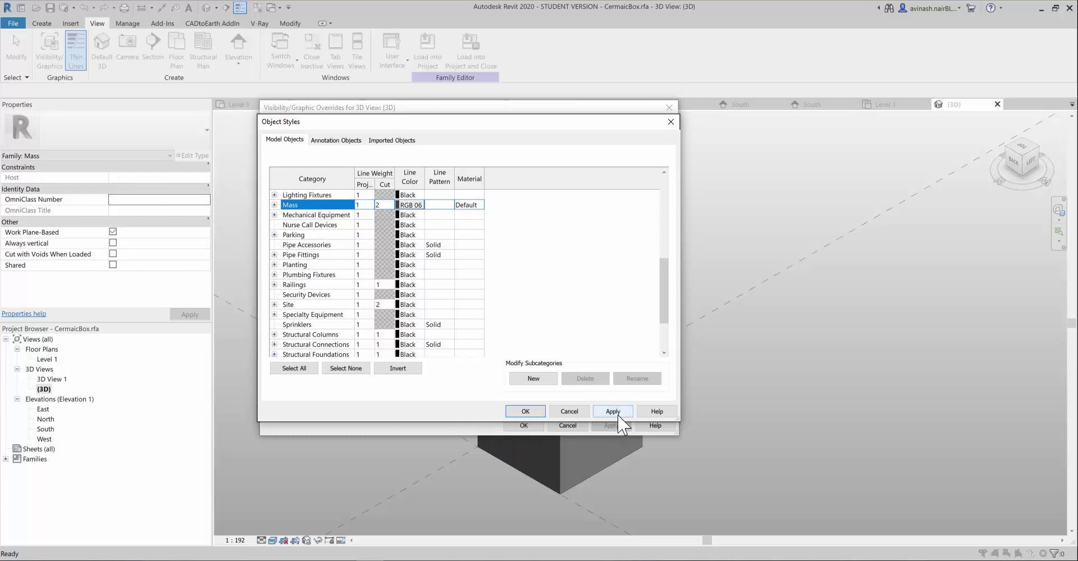
{"action": "left_click", "coordinate": [612, 413]}
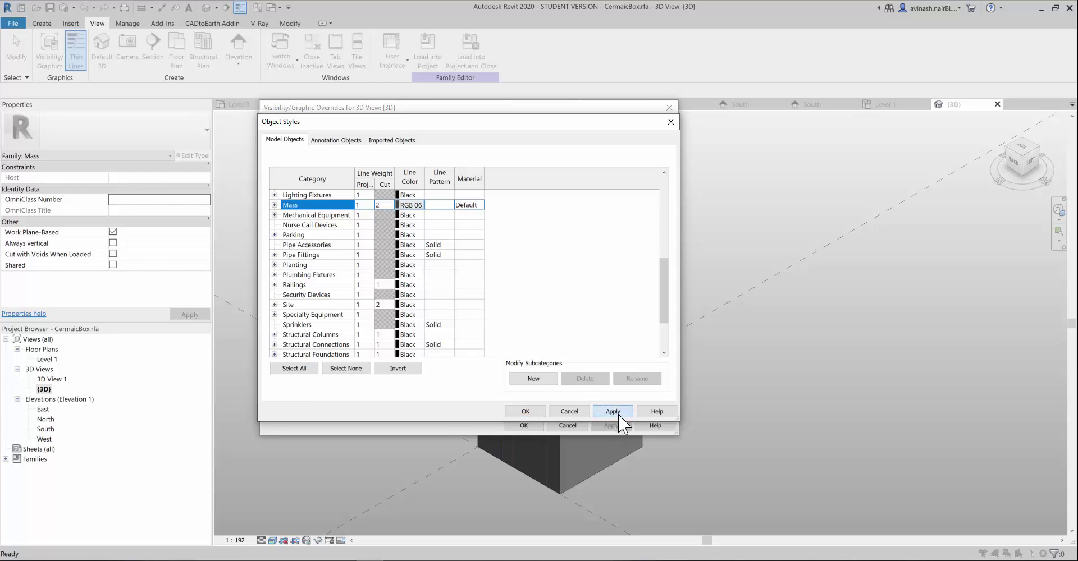
{"action": "left_click", "coordinate": [525, 411]}
{"action": "left_click", "coordinate": [532, 427]}
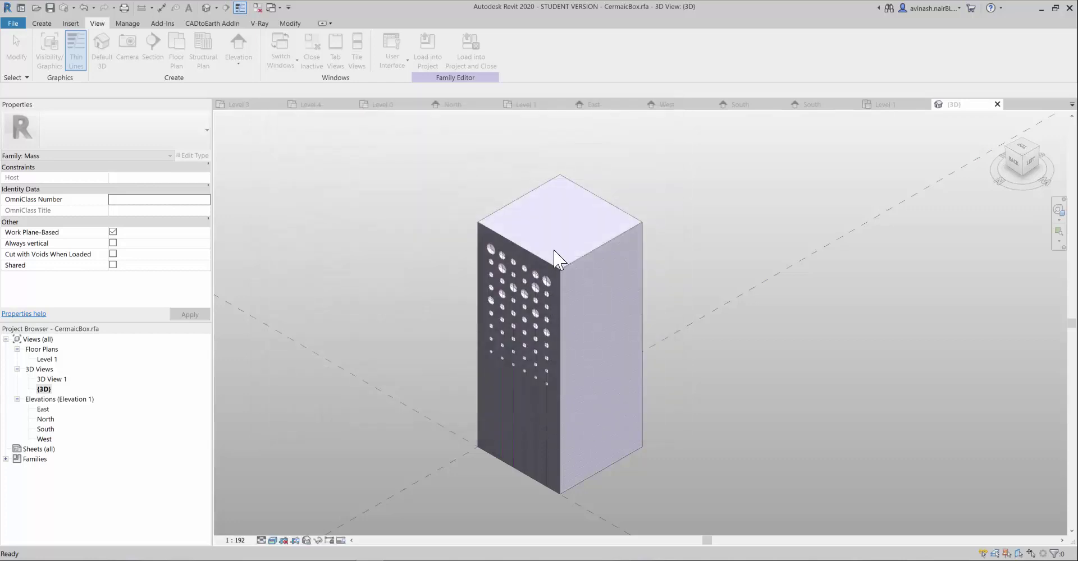
{"action": "scroll", "coordinate": [575, 268], "scroll_direction": "up", "scroll_amount": 5}
{"action": "scroll", "coordinate": [477, 255], "scroll_direction": "down", "scroll_amount": 5}
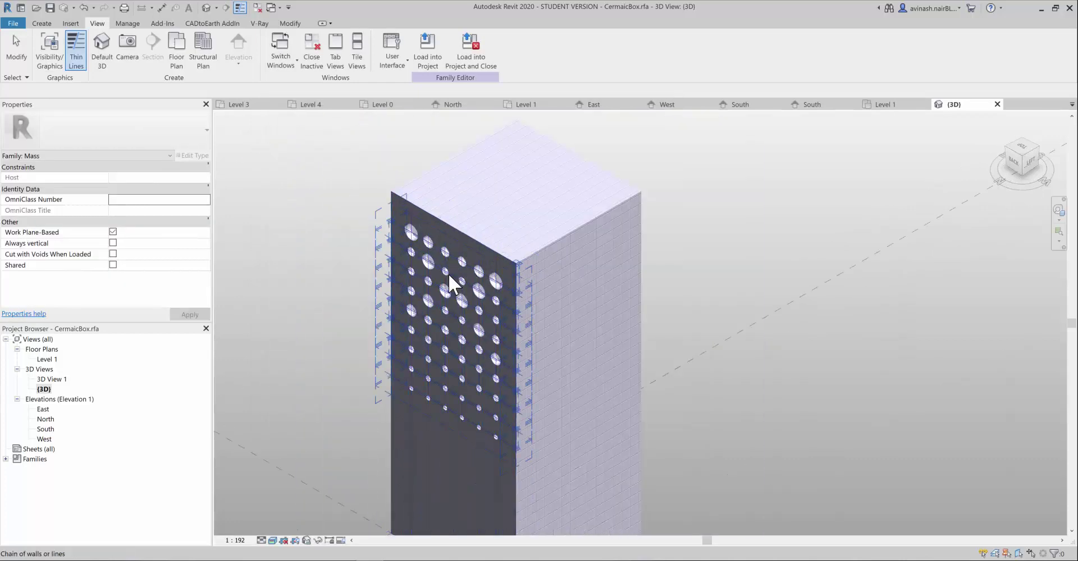
{"action": "scroll", "coordinate": [519, 426], "scroll_direction": "down", "scroll_amount": 2}
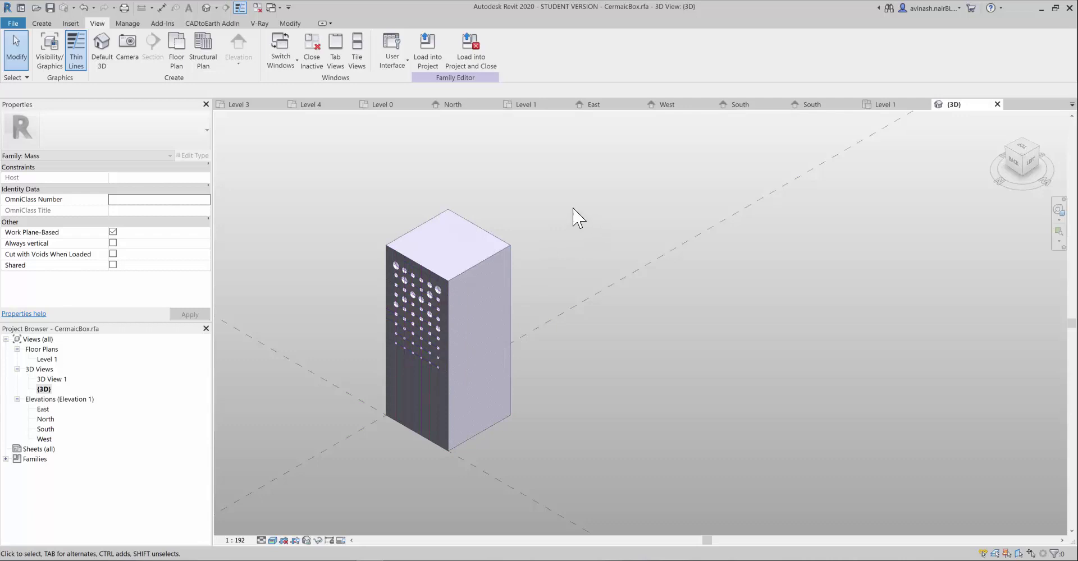
{"action": "scroll", "coordinate": [440, 235], "scroll_direction": "up", "scroll_amount": 1}
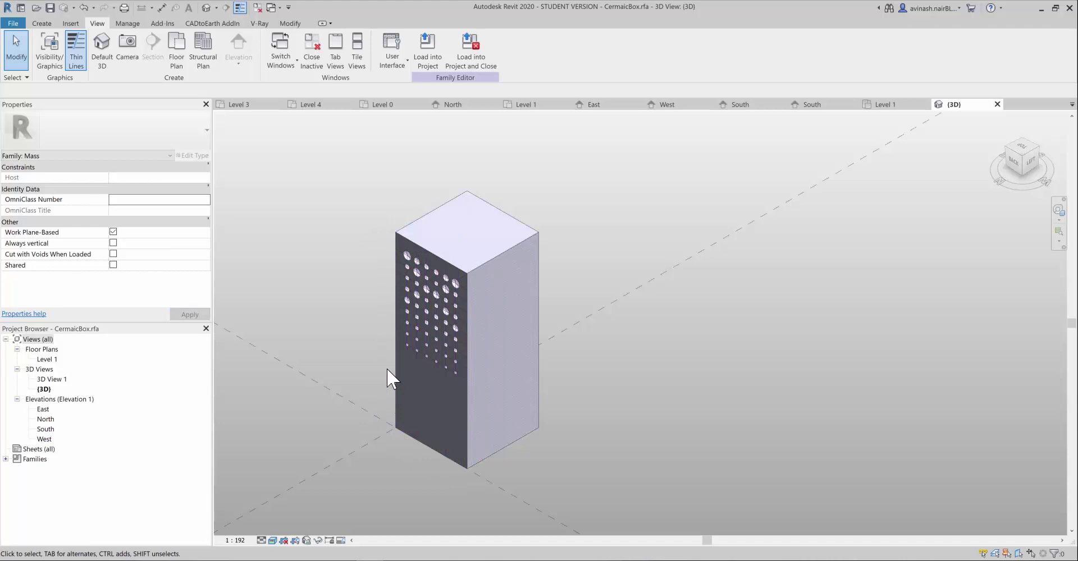
Load CermaicBox into S5_Model, overwriting the old version, and place one below the Level 2 floor.
{"action": "left_click", "coordinate": [427, 60]}
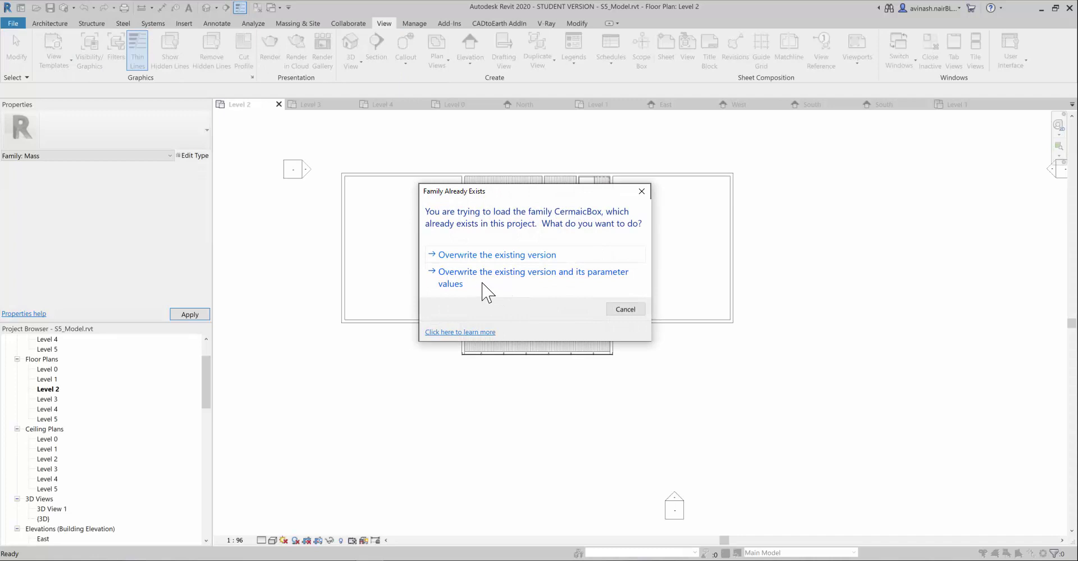
{"action": "left_click", "coordinate": [487, 289]}
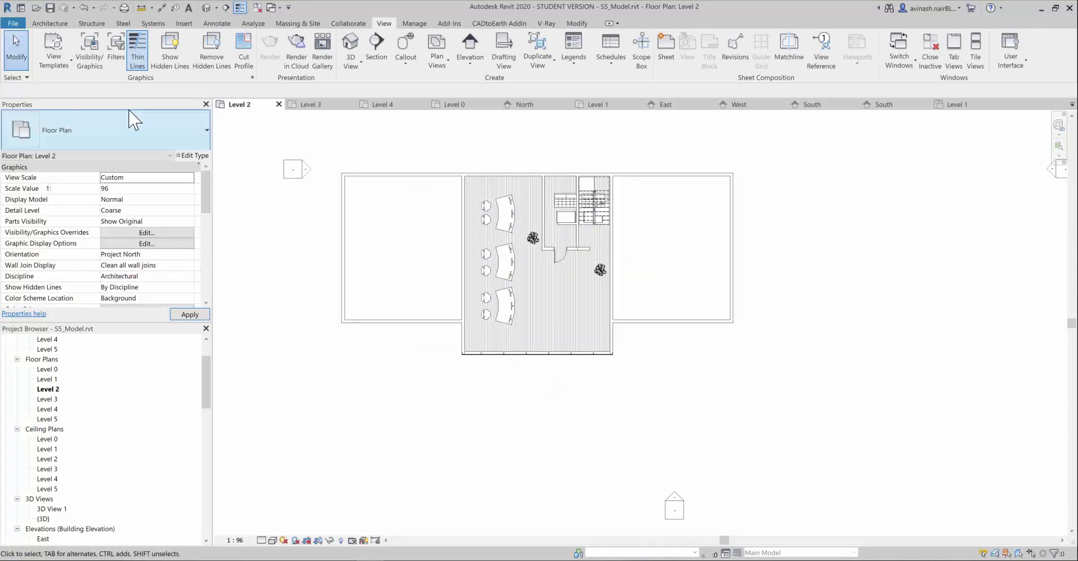
{"action": "left_click", "coordinate": [49, 23]}
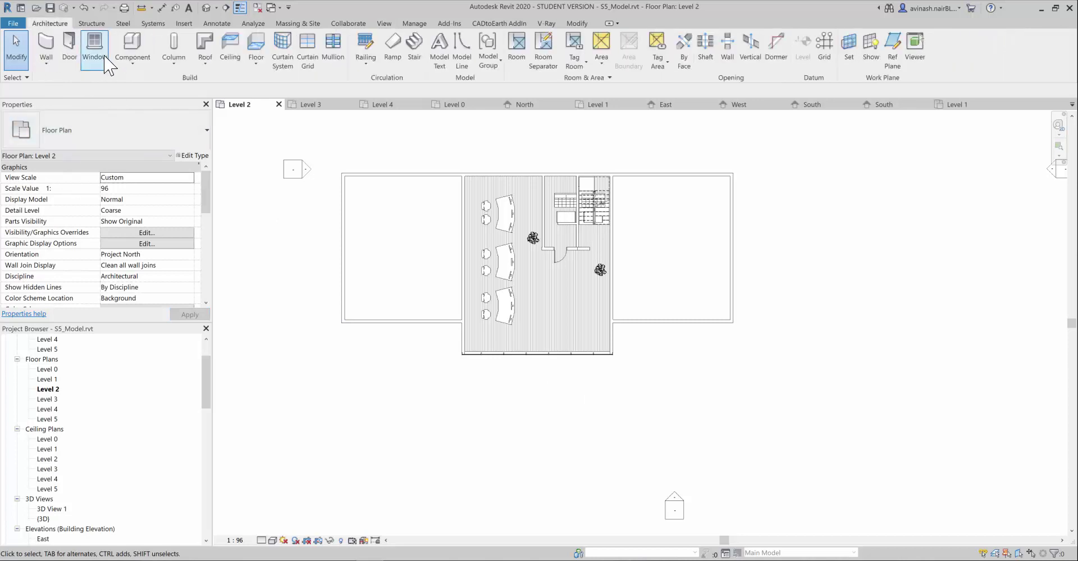
{"action": "left_click", "coordinate": [133, 60]}
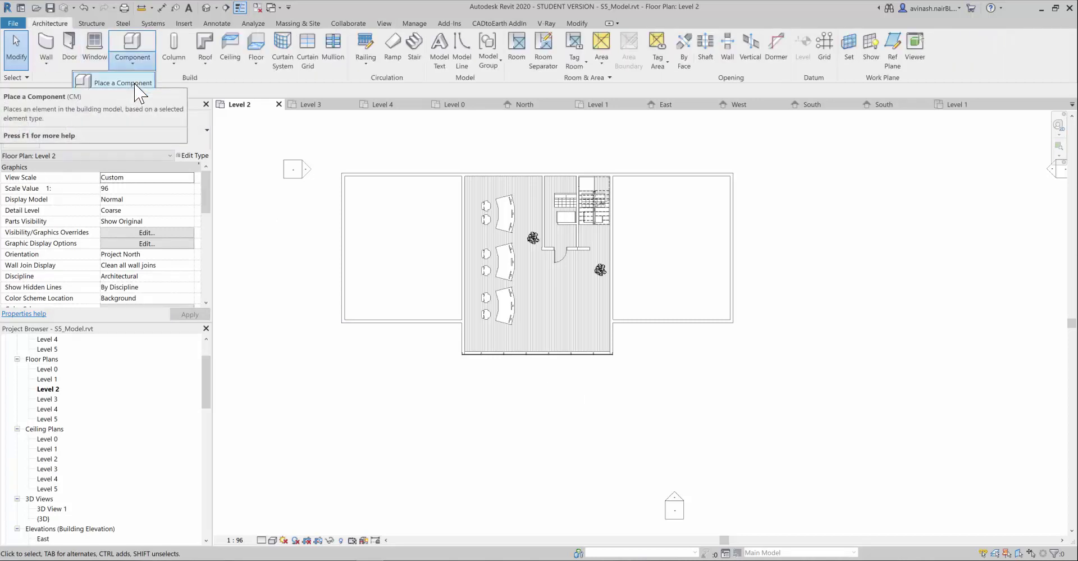
{"action": "left_click", "coordinate": [135, 84]}
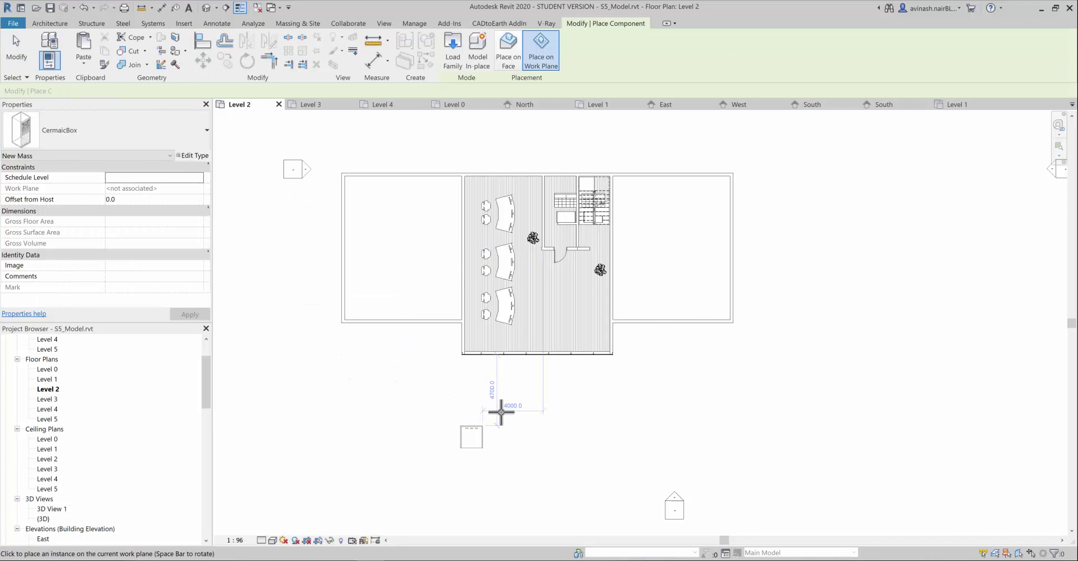
{"action": "scroll", "coordinate": [501, 412], "scroll_direction": "up", "scroll_amount": 2}
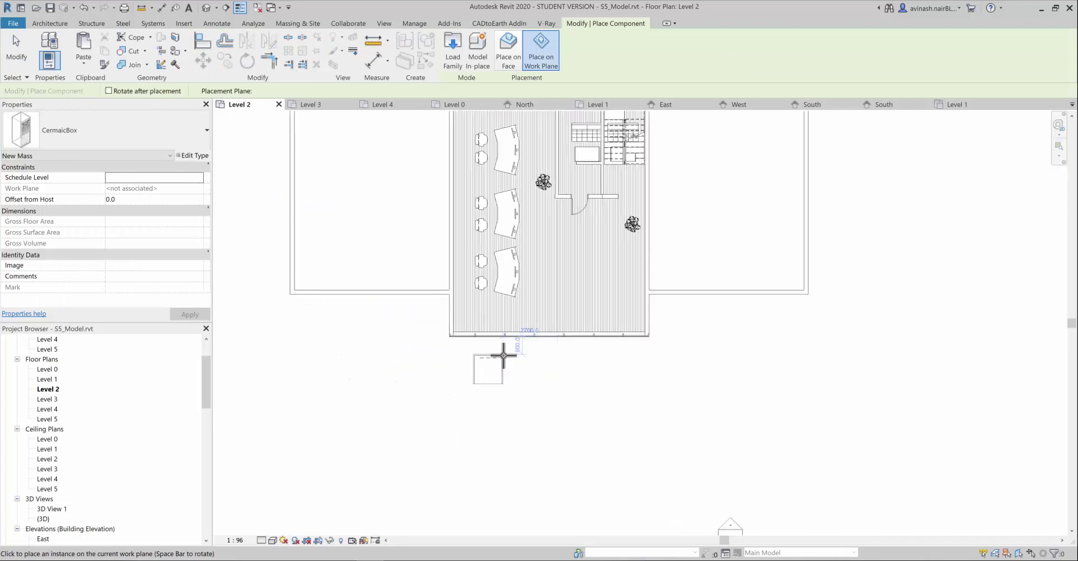
{"action": "left_click", "coordinate": [502, 355]}
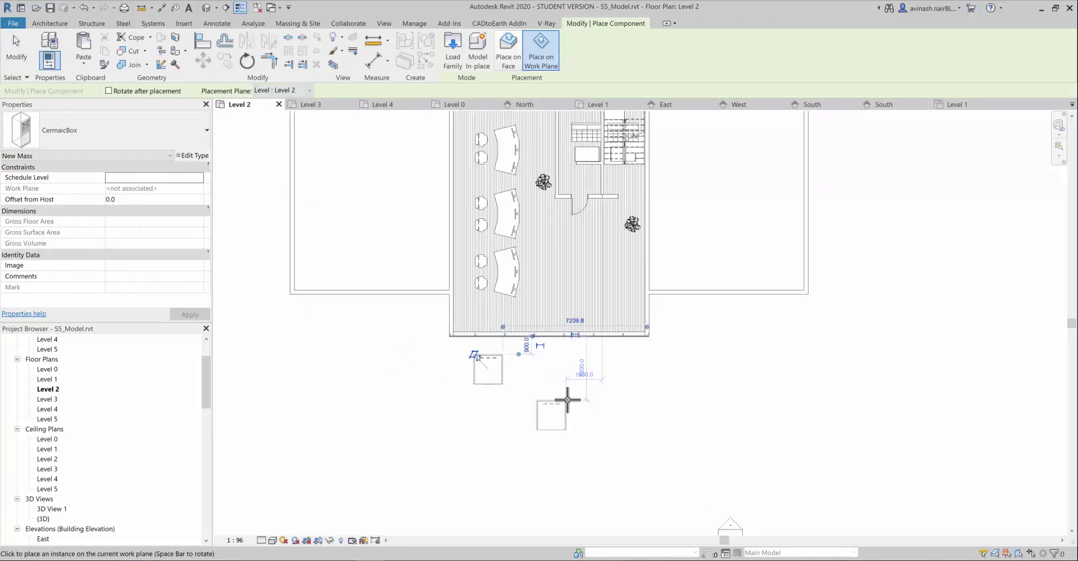
{"action": "key", "text": "Escape"}
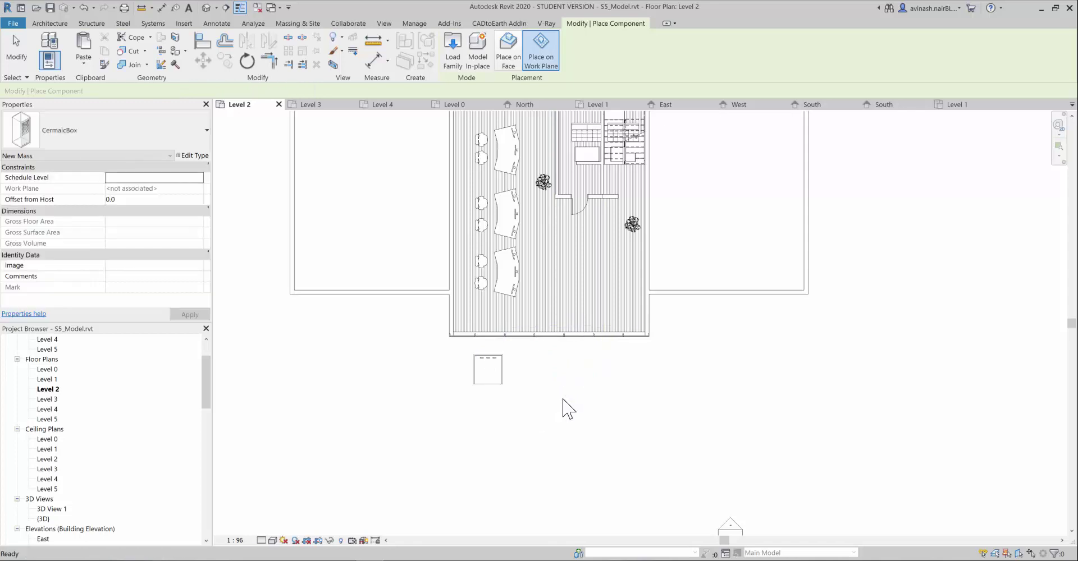
{"action": "key", "text": "Escape"}
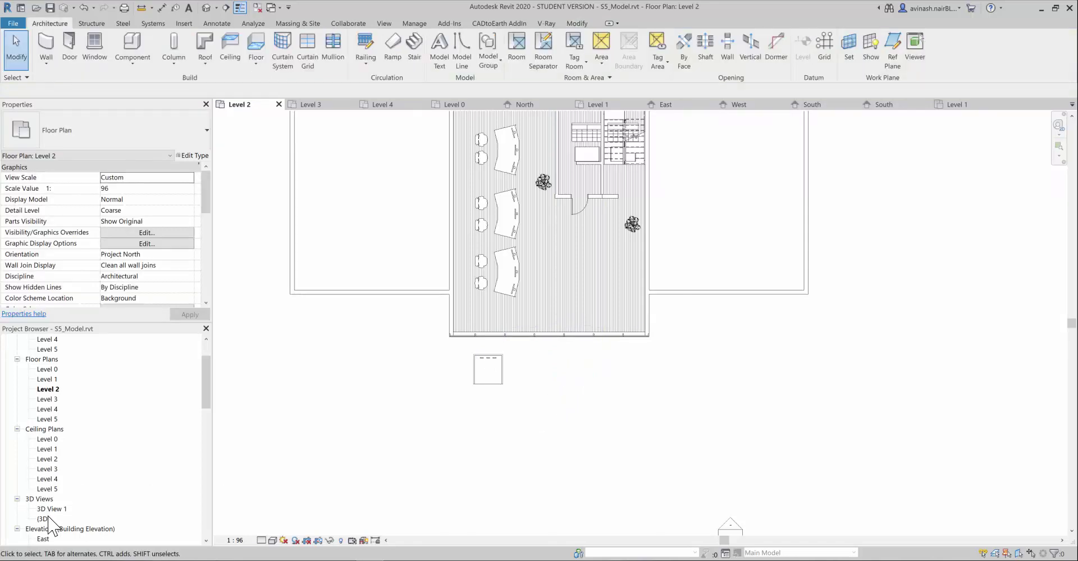
Open the (3D) view and switch on the Mass category in Visibility/Graphics.
{"action": "double_click", "coordinate": [44, 519]}
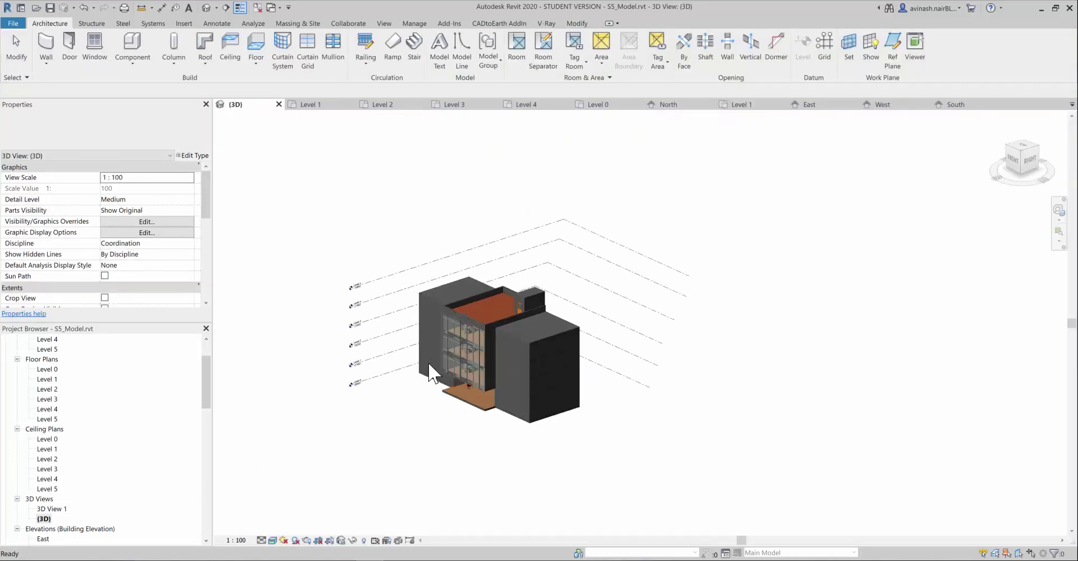
{"action": "scroll", "coordinate": [433, 373], "scroll_direction": "up", "scroll_amount": 5}
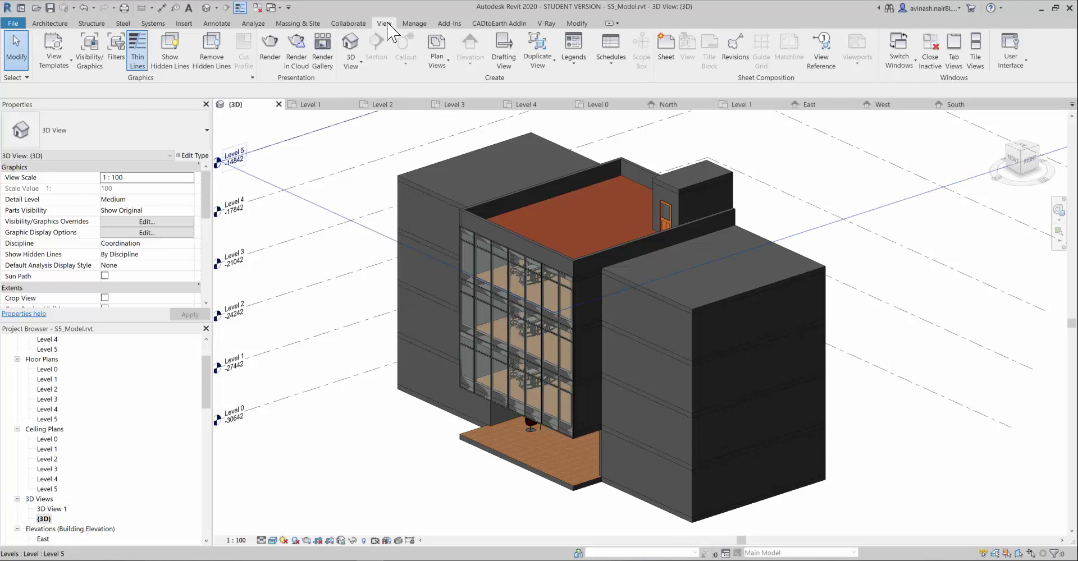
{"action": "left_click", "coordinate": [93, 66]}
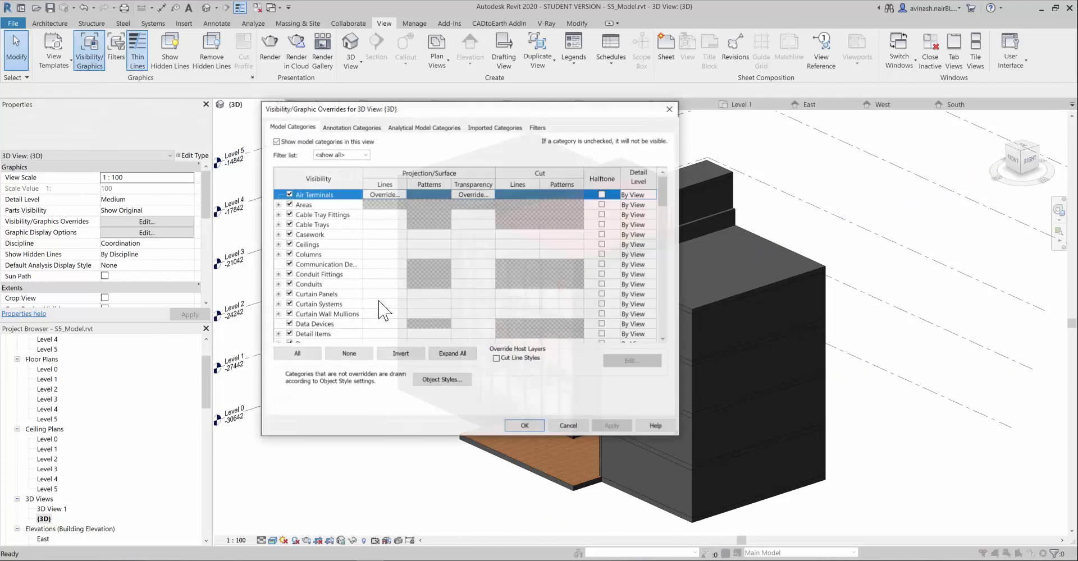
{"action": "scroll", "coordinate": [360, 289], "scroll_direction": "down", "scroll_amount": 8}
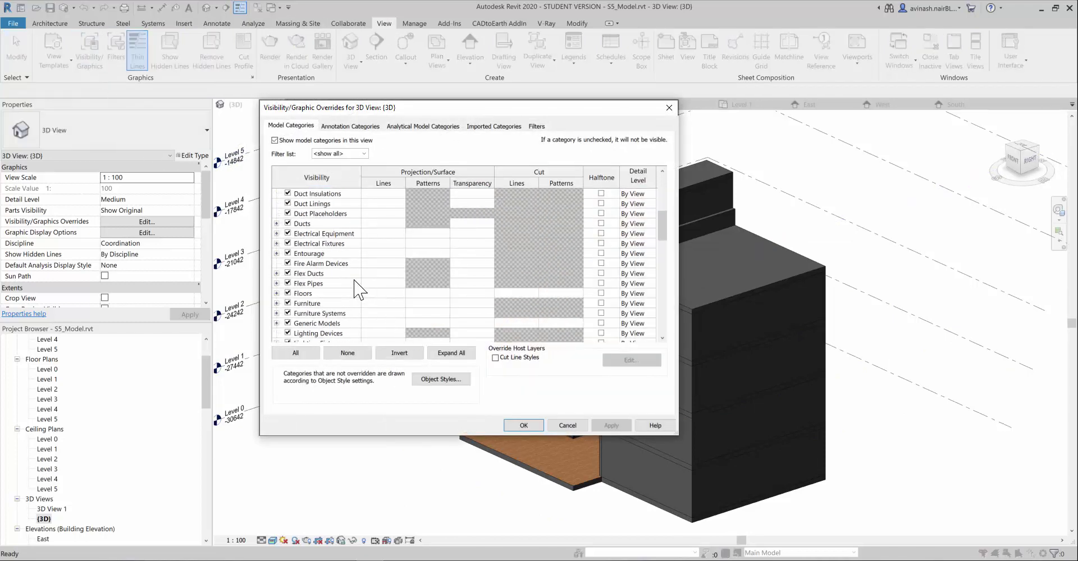
{"action": "left_click", "coordinate": [288, 253]}
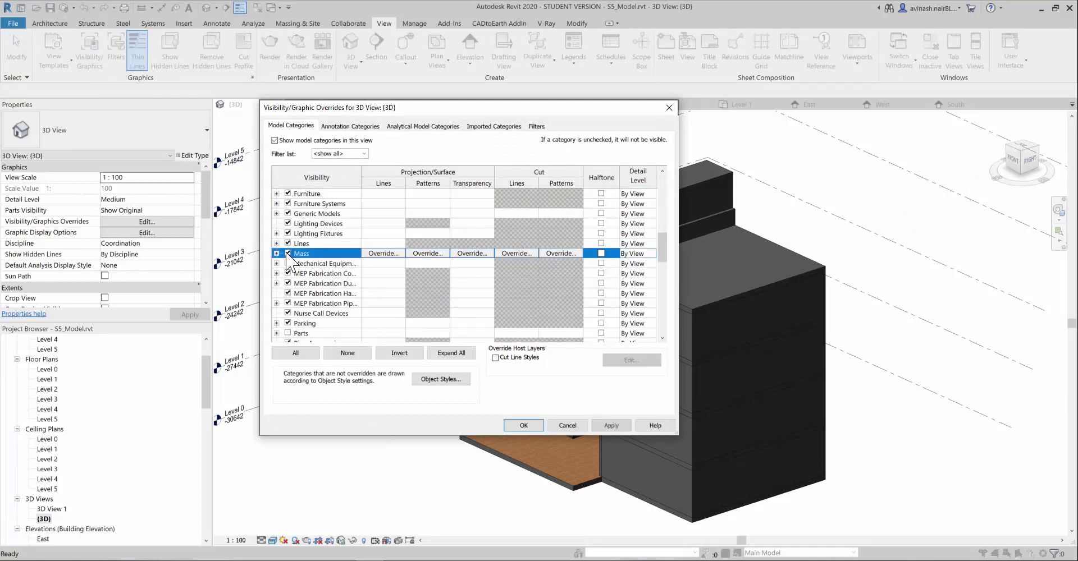
{"action": "left_click", "coordinate": [611, 425]}
{"action": "left_click", "coordinate": [522, 425]}
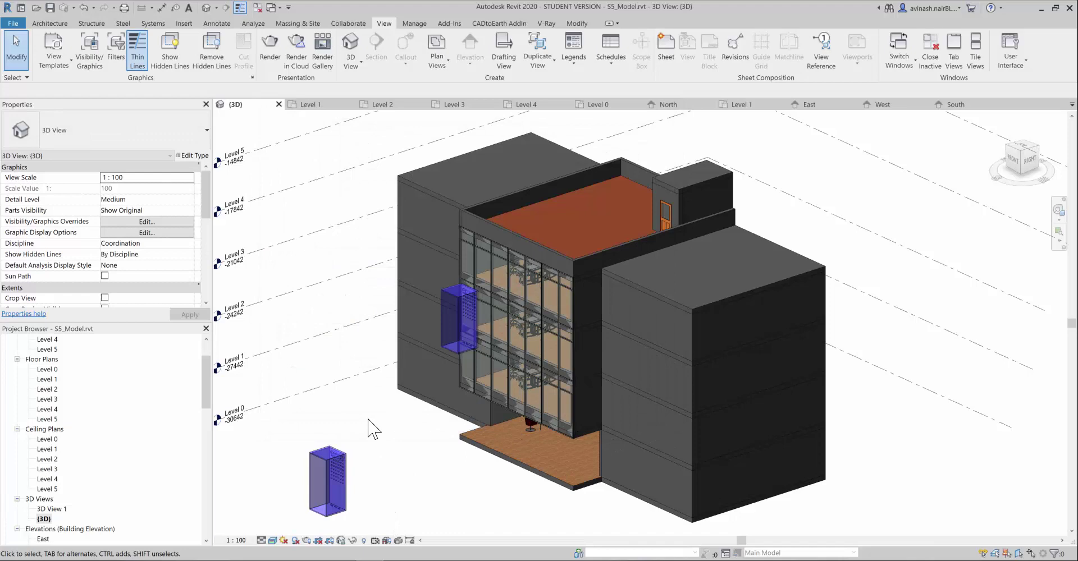
Select the CermaicBox mass in front of the glass facade on Level 2 and zoom in on it.
{"action": "scroll", "coordinate": [361, 454], "scroll_direction": "down", "scroll_amount": 2}
{"action": "scroll", "coordinate": [356, 436], "scroll_direction": "up", "scroll_amount": 4}
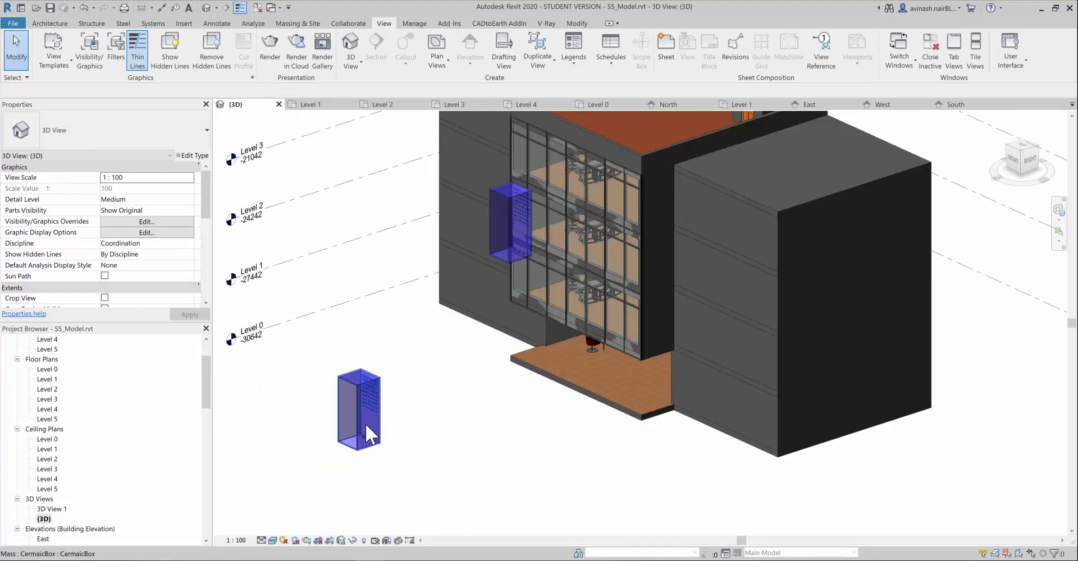
{"action": "left_click", "coordinate": [373, 428]}
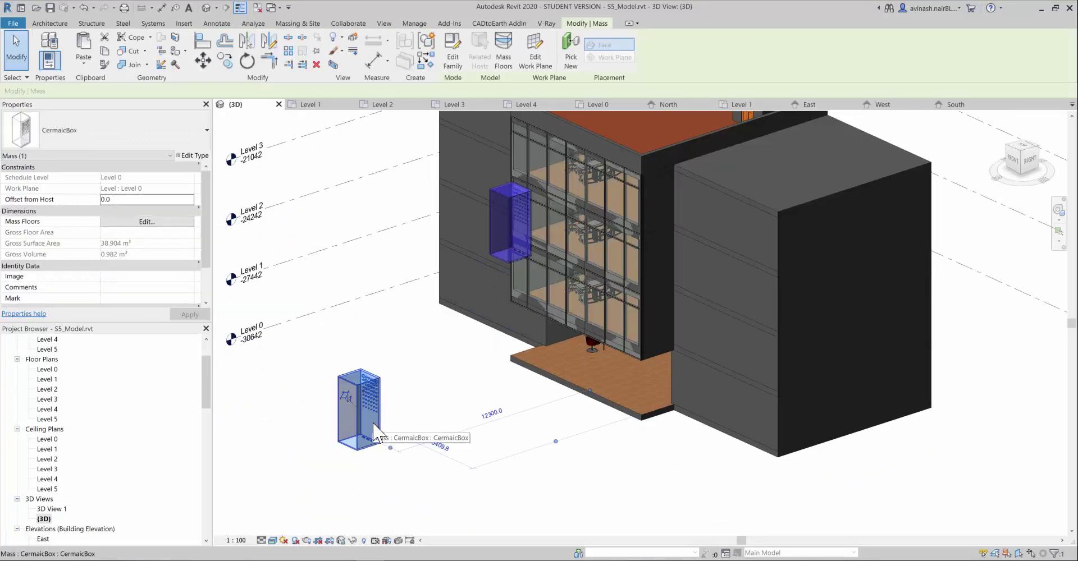
{"action": "key", "text": "Delete"}
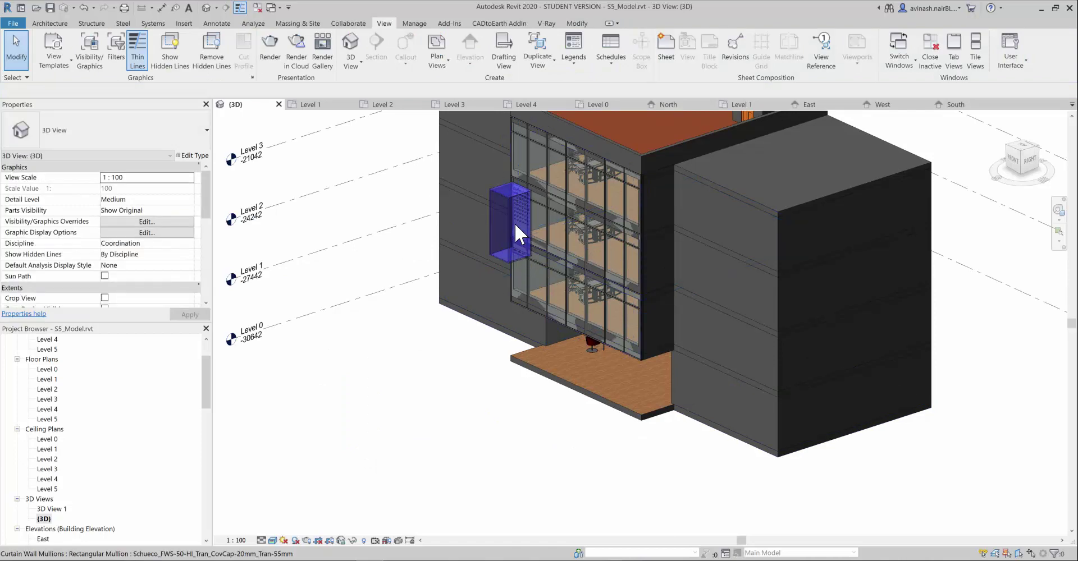
{"action": "left_click", "coordinate": [509, 198]}
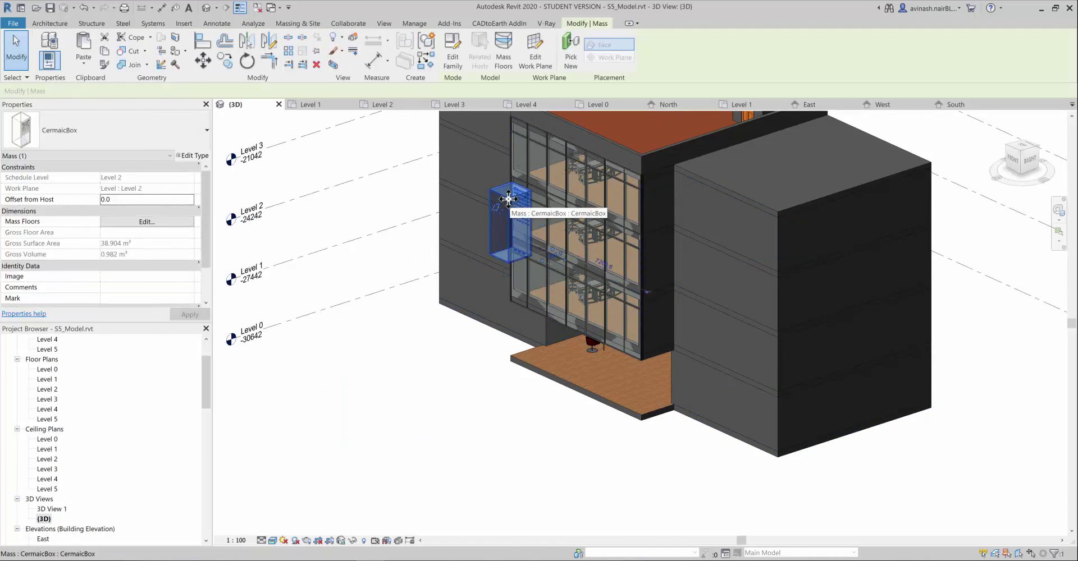
{"action": "scroll", "coordinate": [510, 205], "scroll_direction": "up", "scroll_amount": 3}
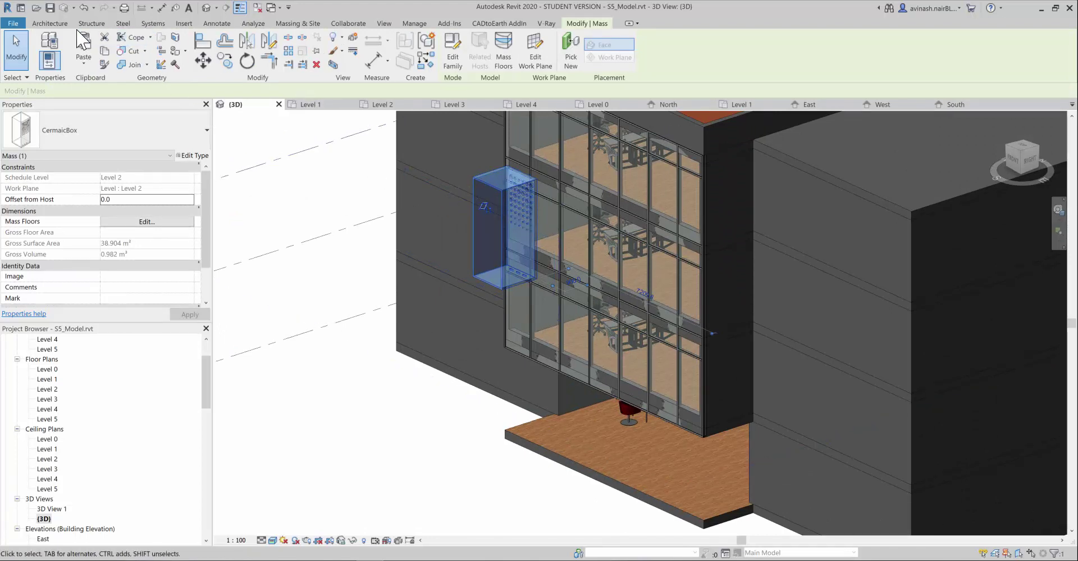
In Visibility/Graphics, expand Mass, widen the table, then open Object Styles.
{"action": "left_click", "coordinate": [384, 23]}
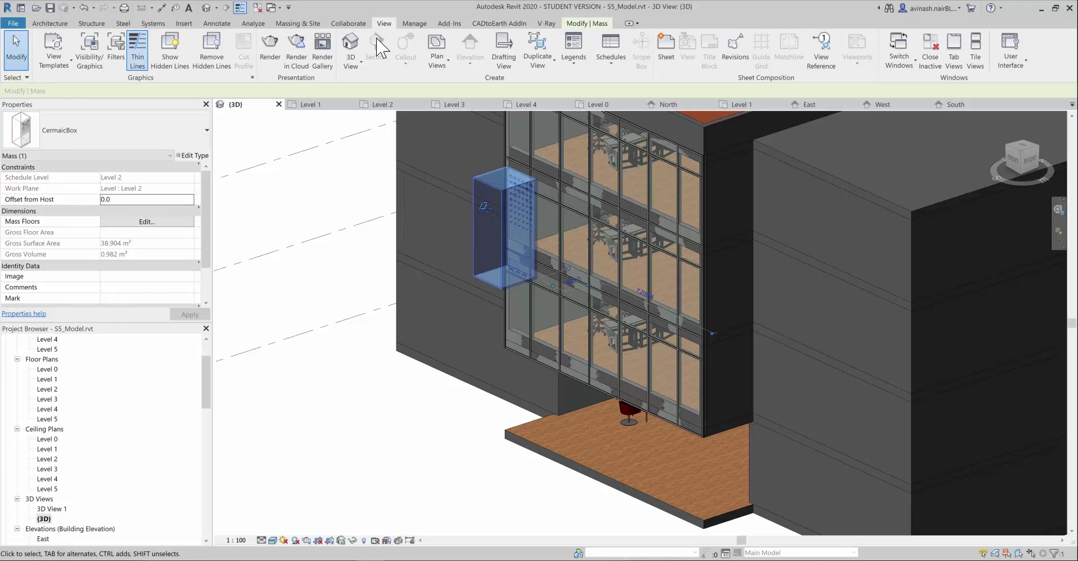
{"action": "left_click", "coordinate": [90, 52]}
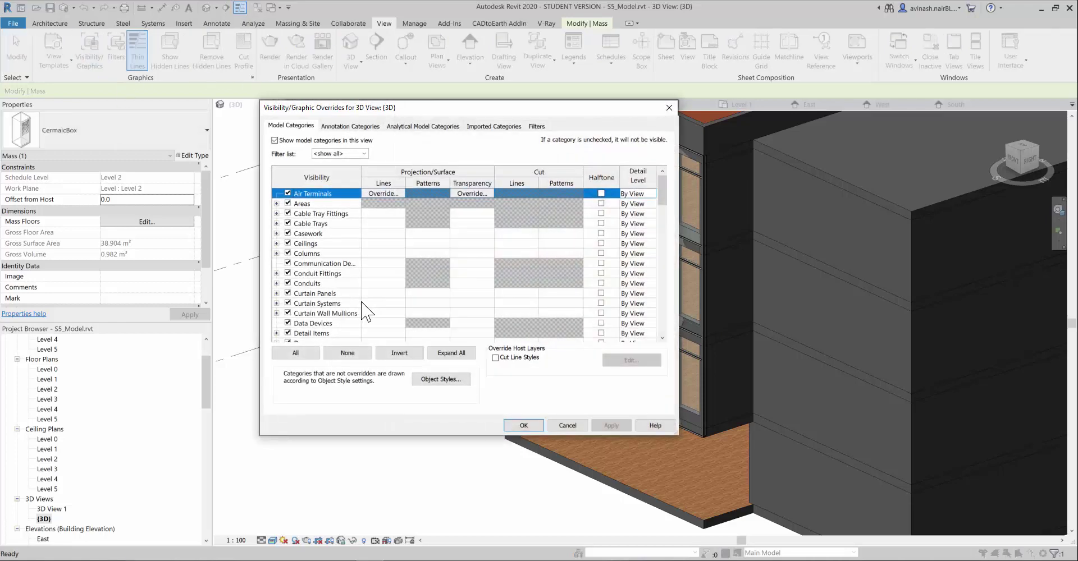
{"action": "scroll", "coordinate": [333, 281], "scroll_direction": "down", "scroll_amount": 7}
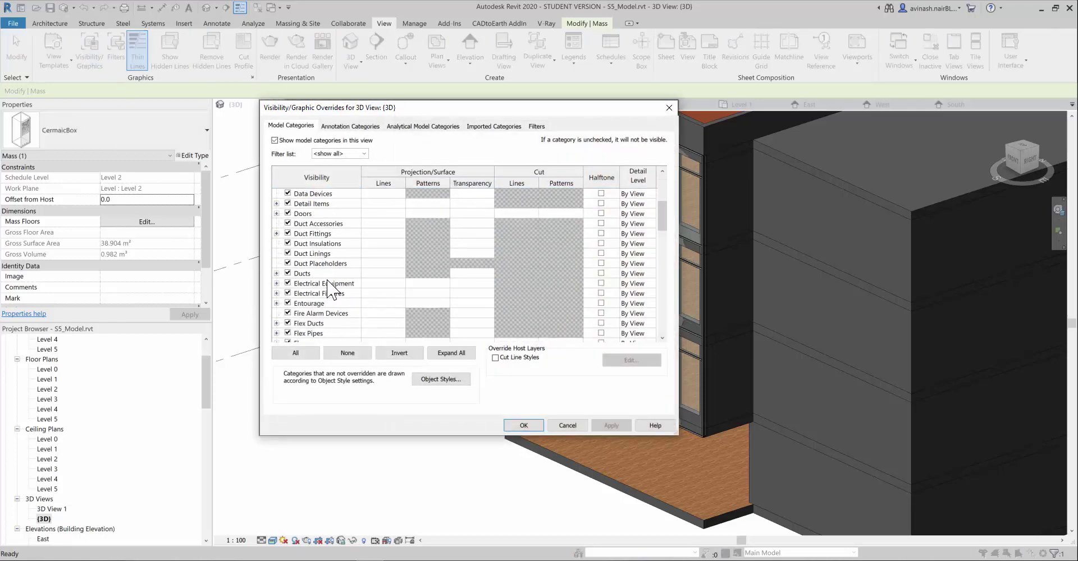
{"action": "scroll", "coordinate": [327, 286], "scroll_direction": "down", "scroll_amount": 1}
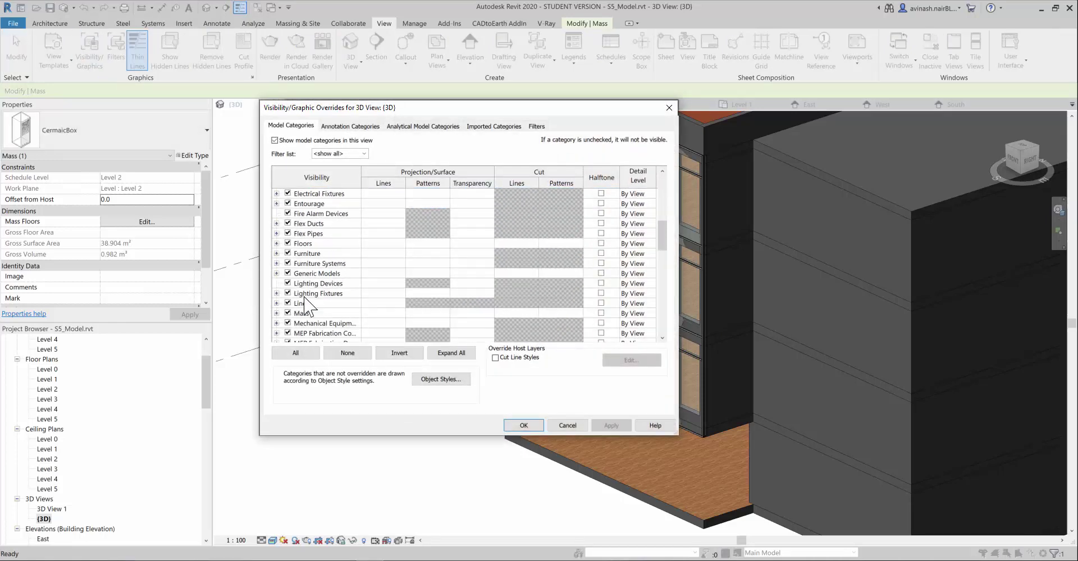
{"action": "left_click", "coordinate": [277, 313]}
{"action": "scroll", "coordinate": [381, 227], "scroll_direction": "up", "scroll_amount": 2}
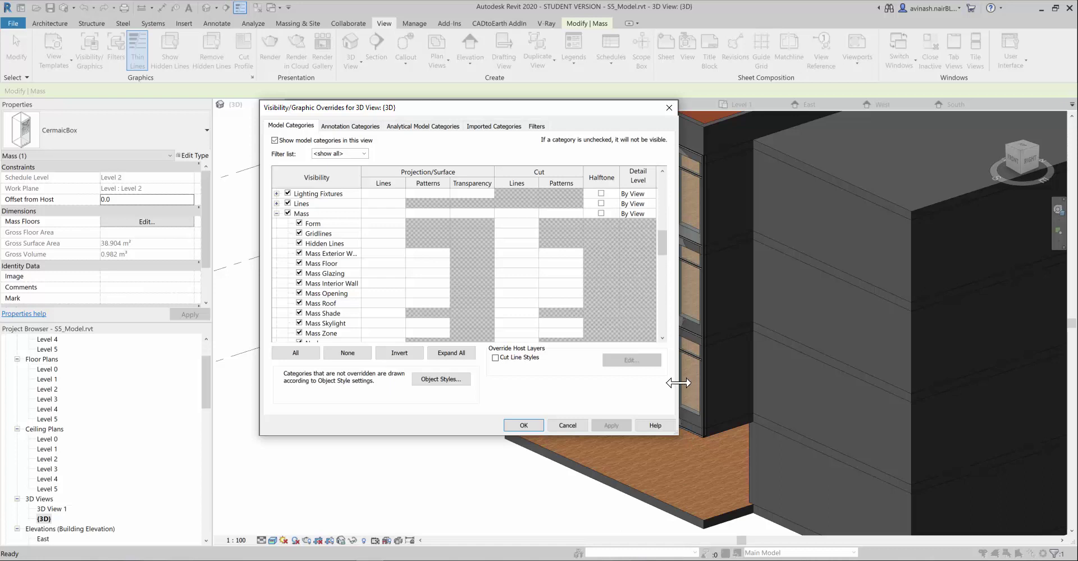
{"action": "left_click_drag", "start_coordinate": [678, 383], "coordinate": [890, 374]}
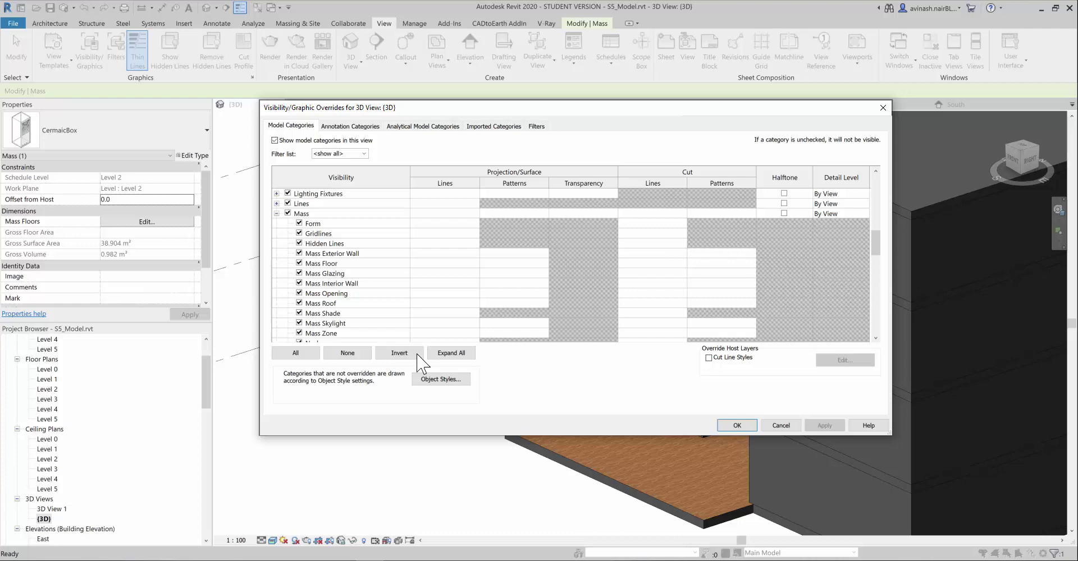
{"action": "left_click", "coordinate": [441, 379]}
{"action": "scroll", "coordinate": [487, 330], "scroll_direction": "down", "scroll_amount": 7}
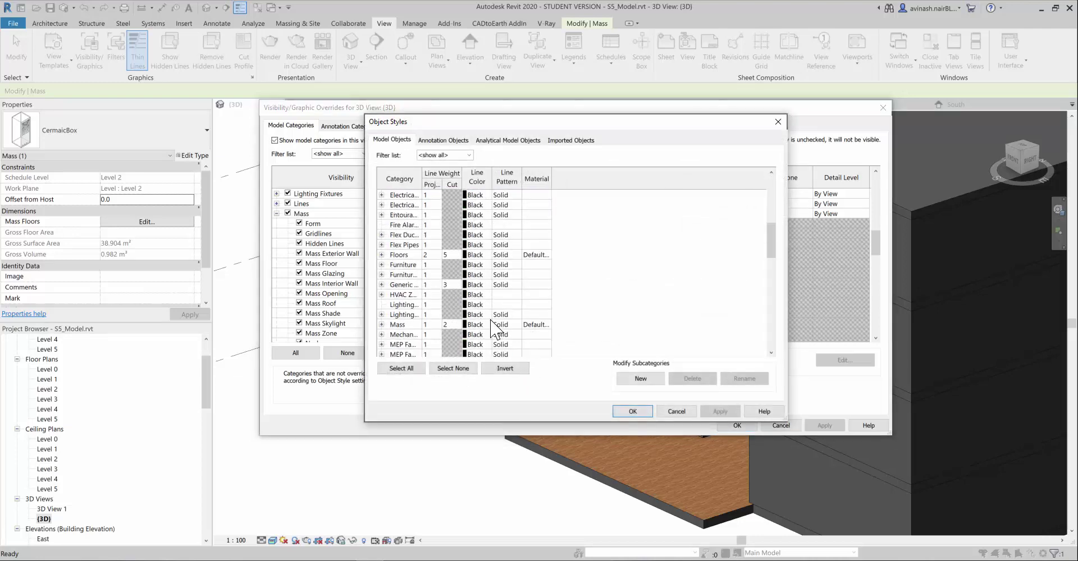
Expand Mass in Object Styles and open its Default Form material in the Material Browser.
{"action": "left_click", "coordinate": [381, 324]}
{"action": "scroll", "coordinate": [530, 239], "scroll_direction": "up", "scroll_amount": 1}
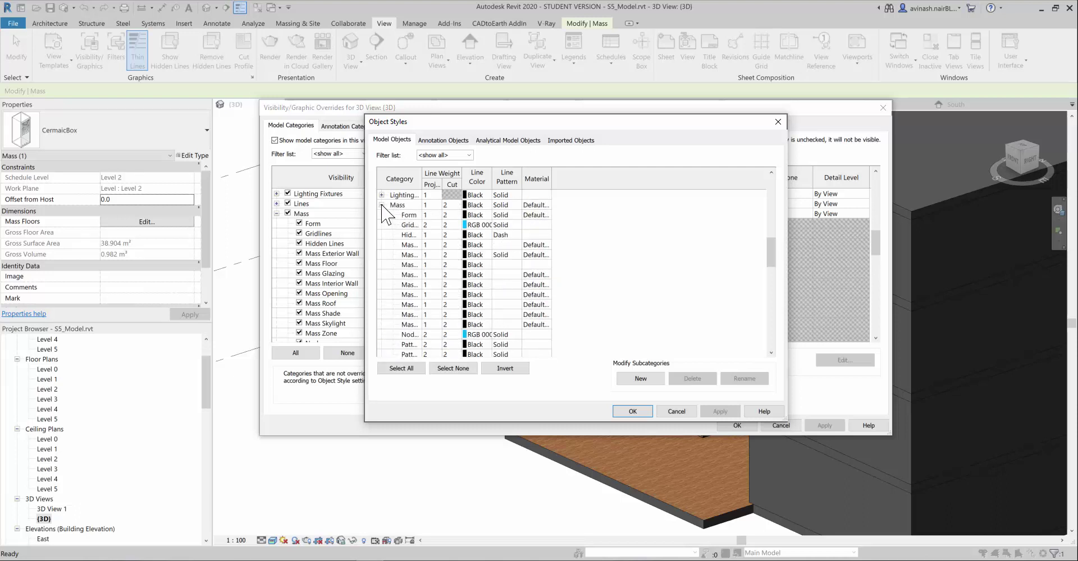
{"action": "left_click", "coordinate": [542, 206]}
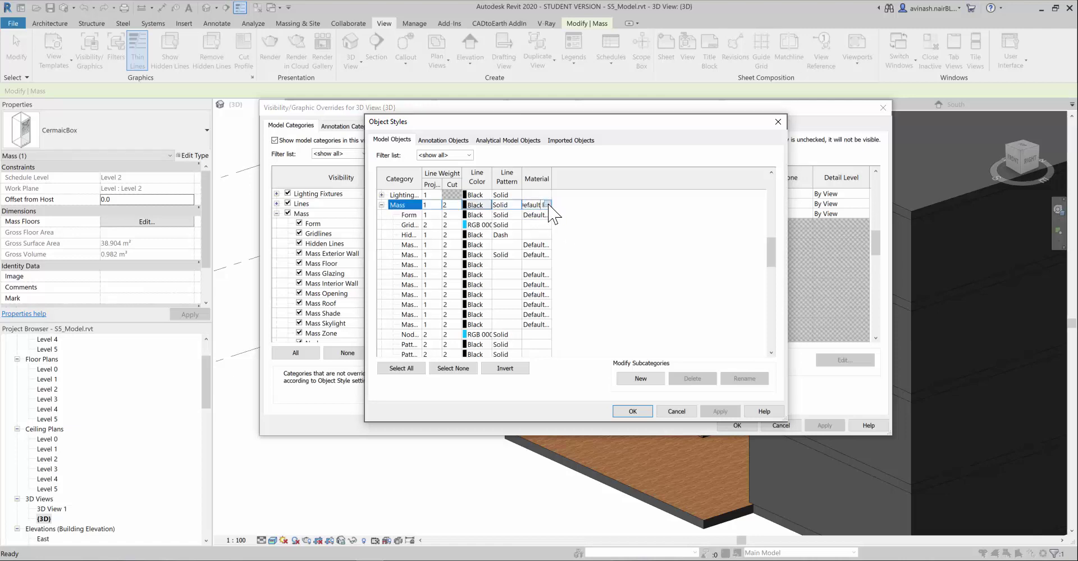
{"action": "left_click", "coordinate": [546, 204]}
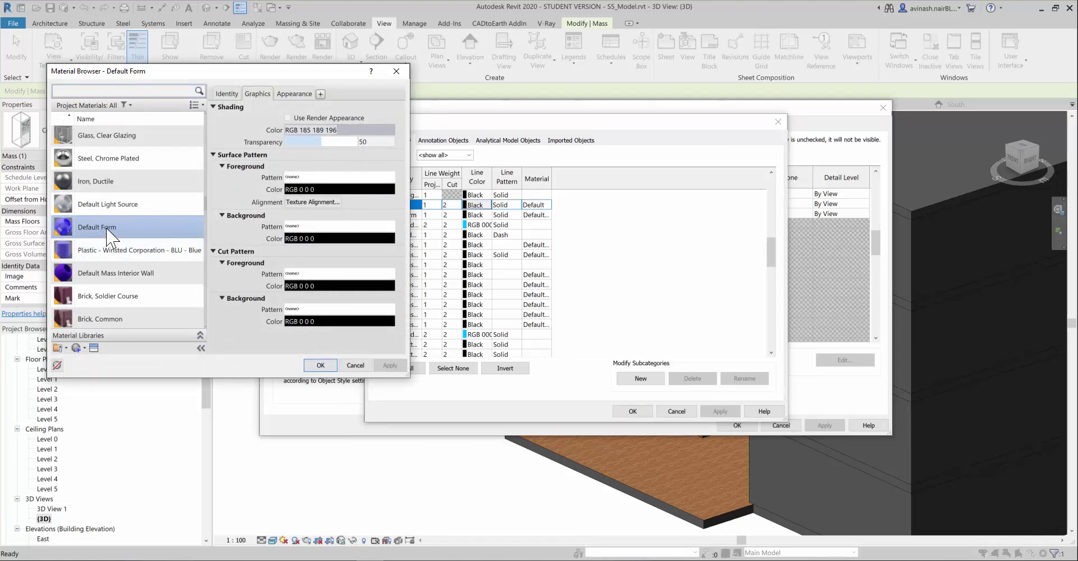
Apply ceramic tile appearances to Default Form, trying 3in Octagons - White, ending on 4in Squares - Lavender.
{"action": "scroll", "coordinate": [109, 233], "scroll_direction": "down", "scroll_amount": 1}
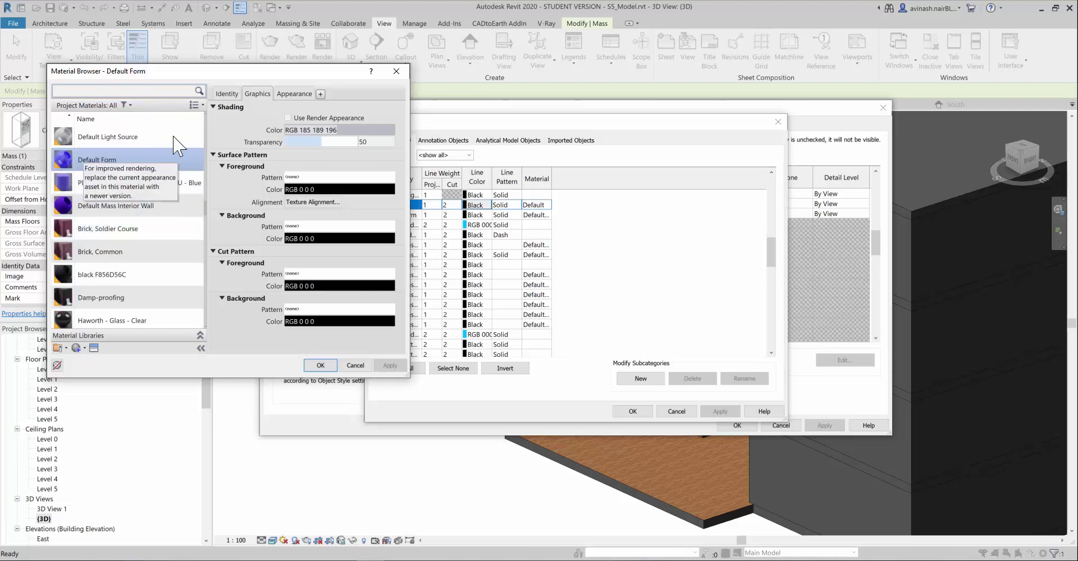
{"action": "scroll", "coordinate": [140, 185], "scroll_direction": "up", "scroll_amount": 1}
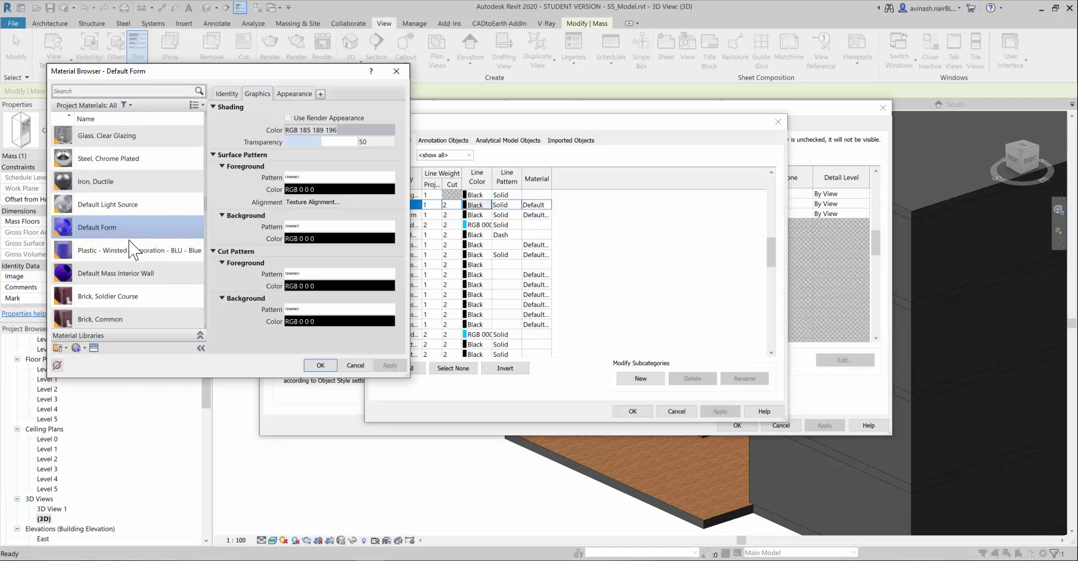
{"action": "left_click", "coordinate": [94, 348]}
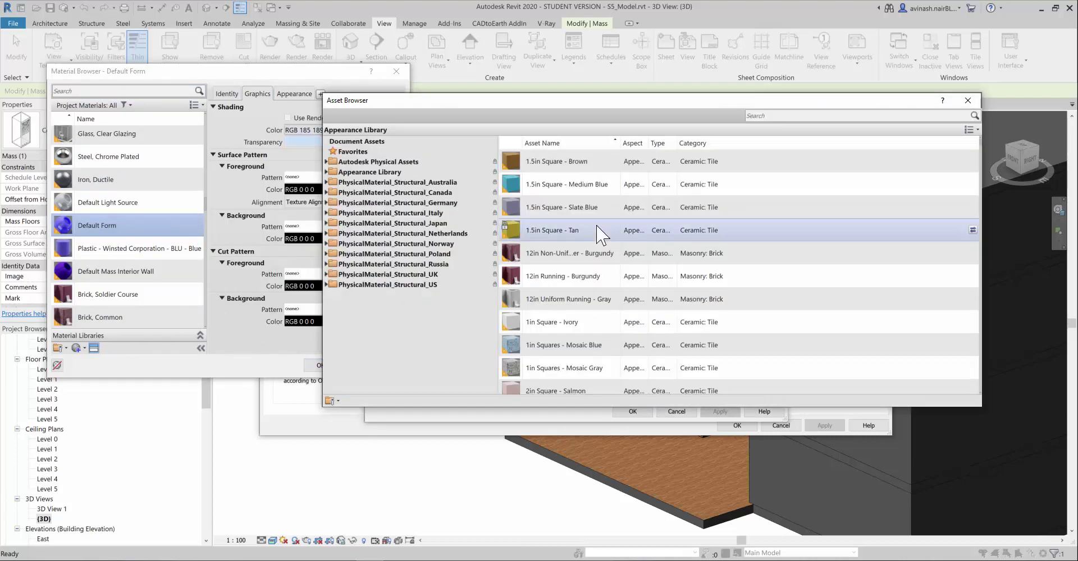
{"action": "scroll", "coordinate": [592, 354], "scroll_direction": "down", "scroll_amount": 3}
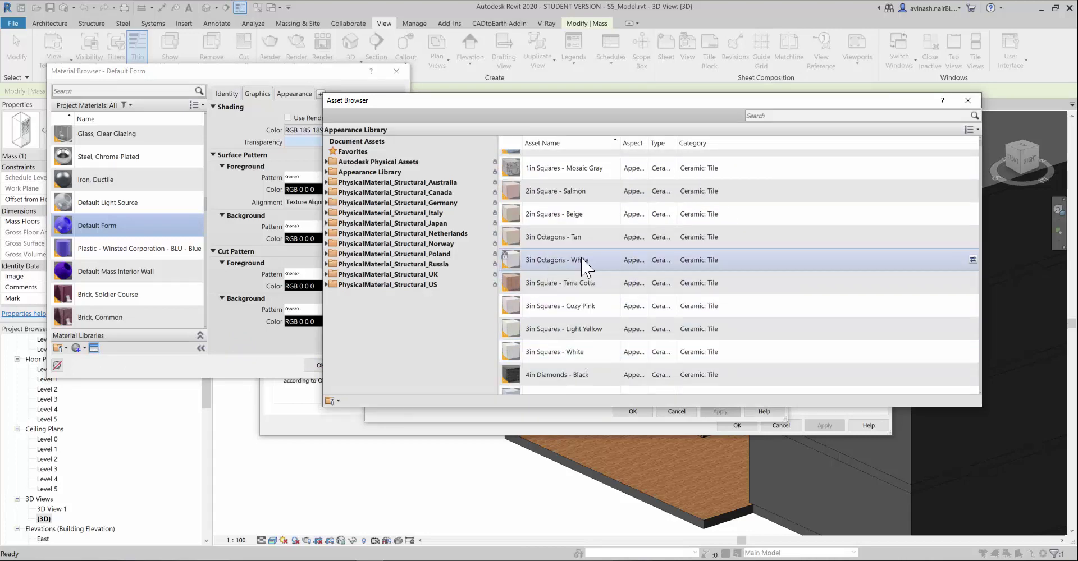
{"action": "double_click", "coordinate": [583, 261]}
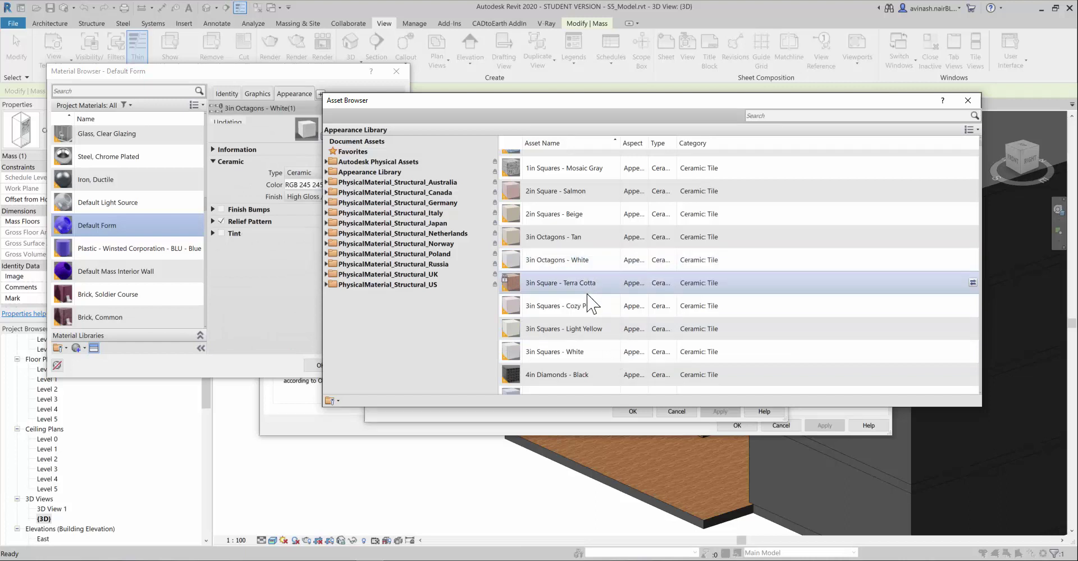
{"action": "scroll", "coordinate": [595, 277], "scroll_direction": "down", "scroll_amount": 4}
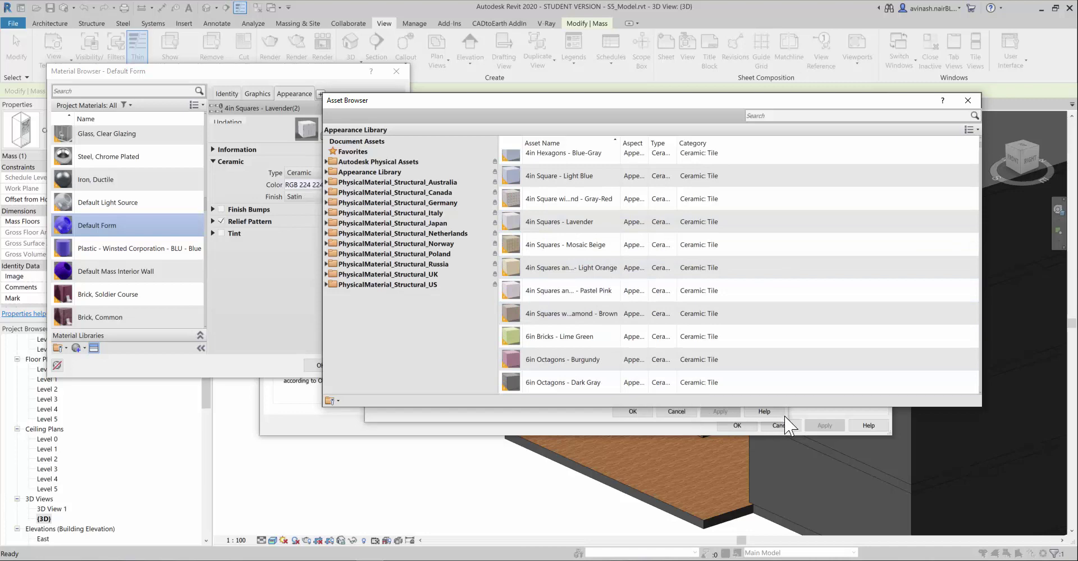
Confirm the Material Browser, Object Styles and Visibility/Graphics dialogs, then deselect the mass.
{"action": "left_click", "coordinate": [967, 101]}
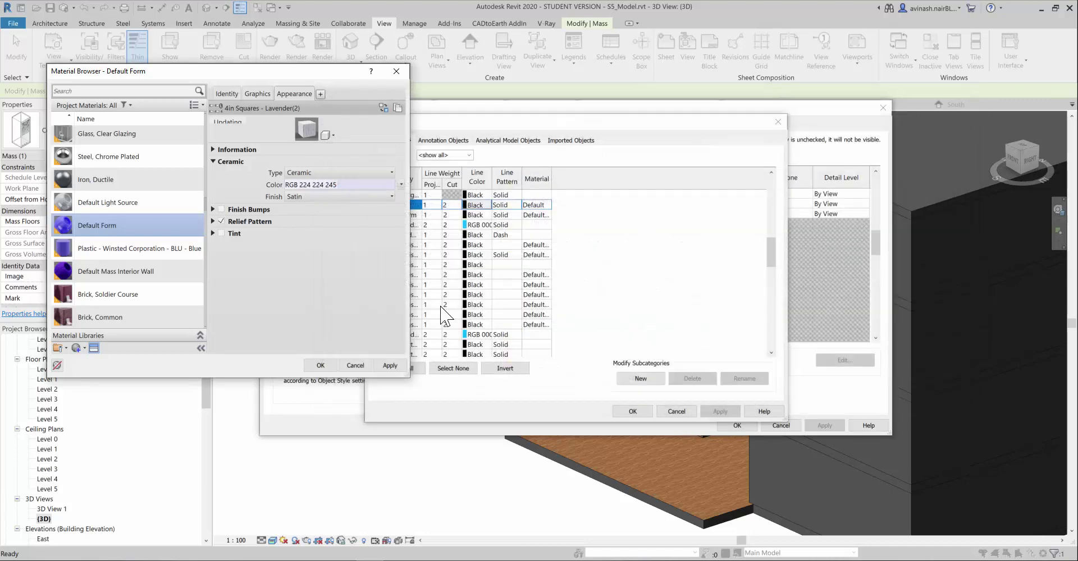
{"action": "left_click", "coordinate": [321, 366]}
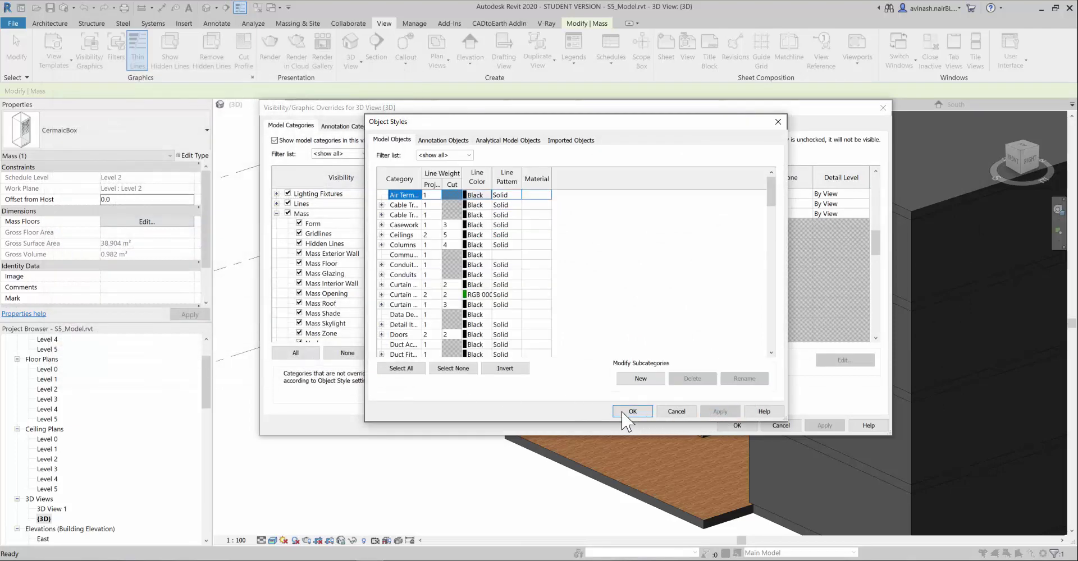
{"action": "key", "text": "Return"}
{"action": "left_click", "coordinate": [733, 425]}
{"action": "key", "text": "Escape"}
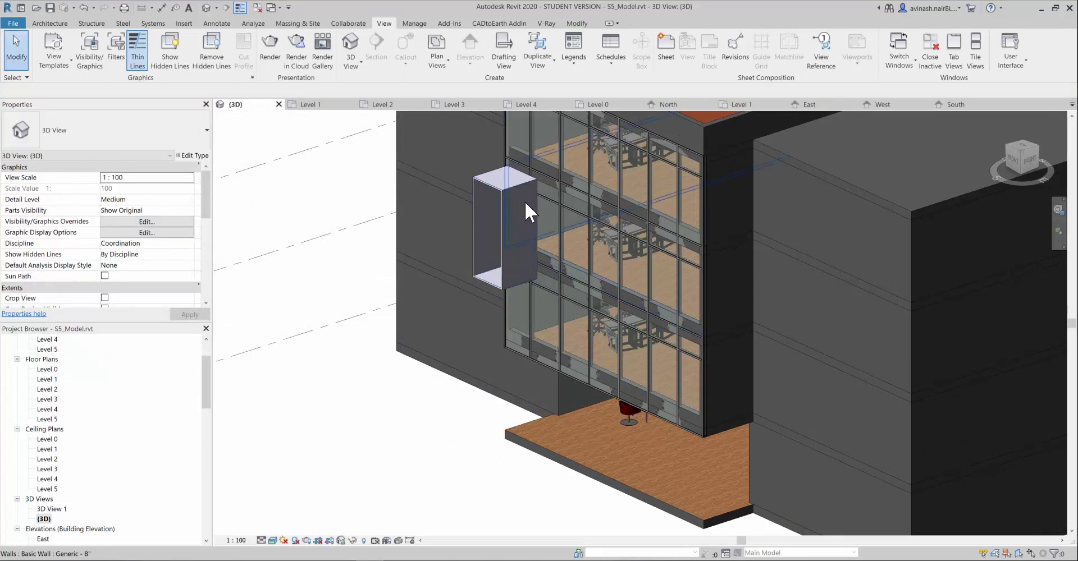
On the Level 2 plan, rotate the CeramicBox mass about 180° so its perforated face shows in 3D.
{"action": "double_click", "coordinate": [54, 380]}
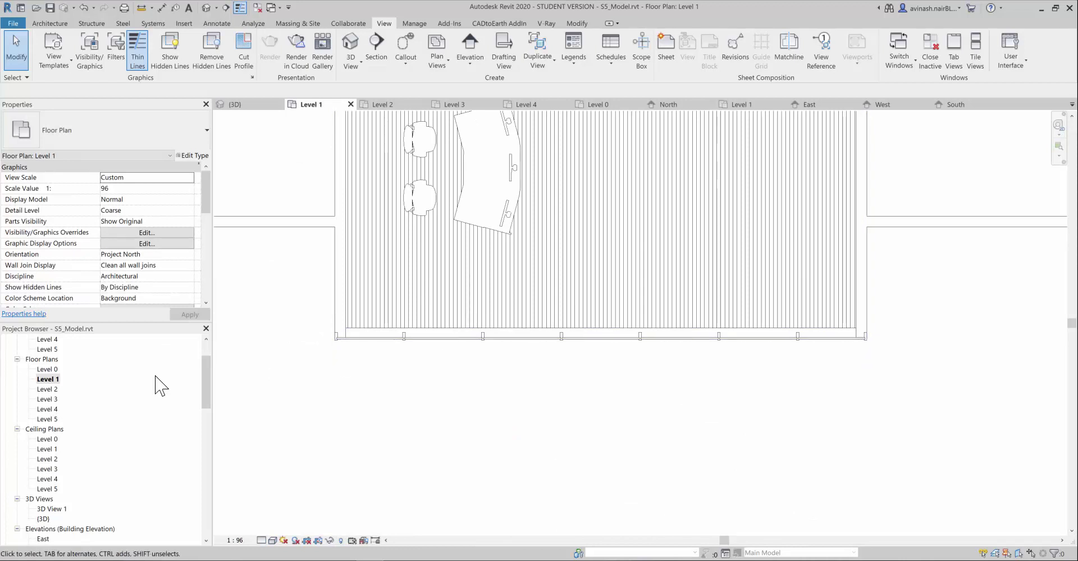
{"action": "double_click", "coordinate": [52, 389]}
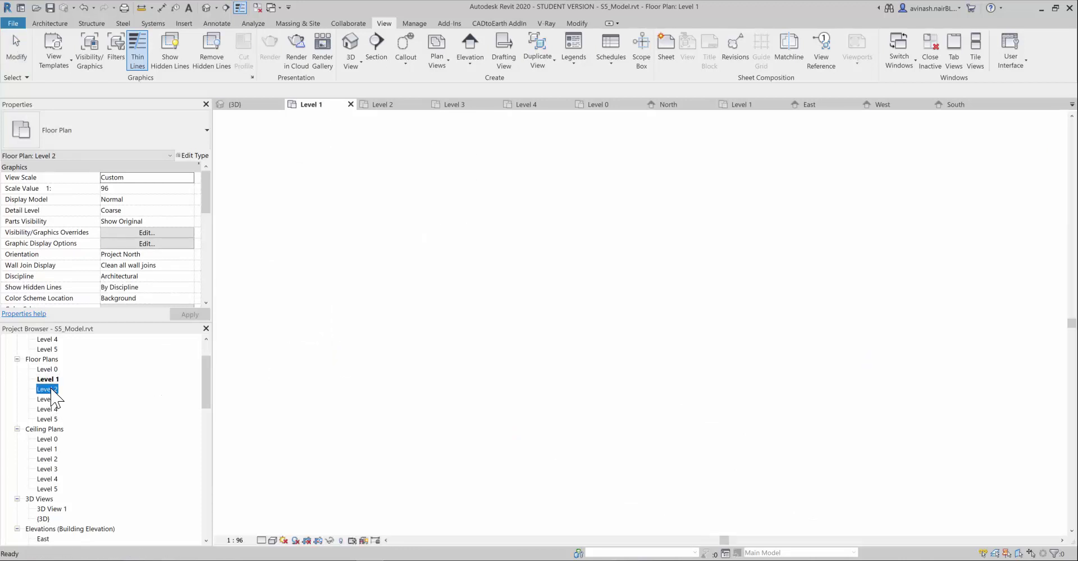
{"action": "left_click", "coordinate": [491, 359]}
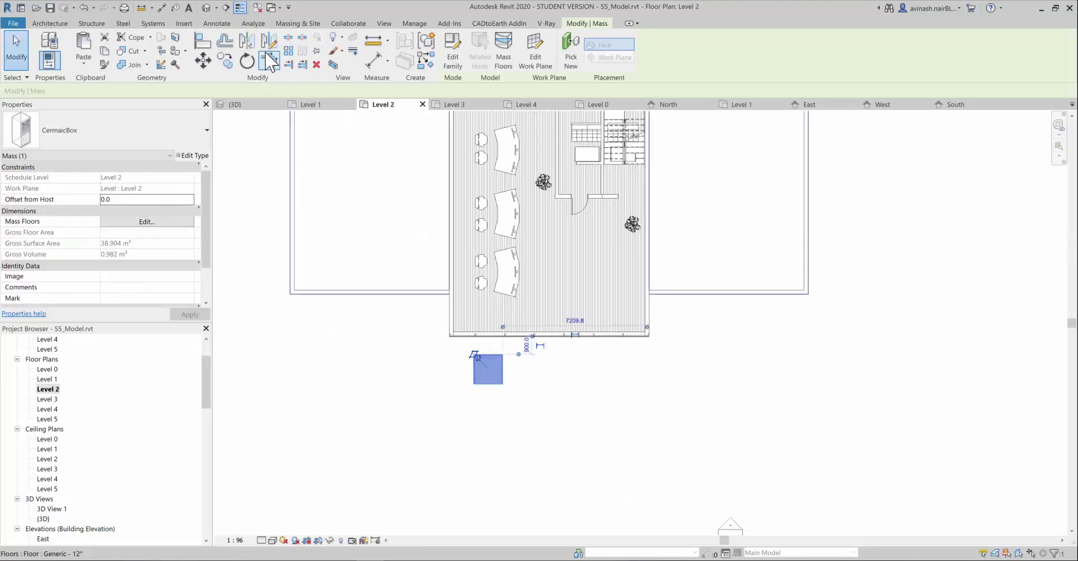
{"action": "left_click", "coordinate": [247, 61]}
{"action": "left_click", "coordinate": [489, 327]}
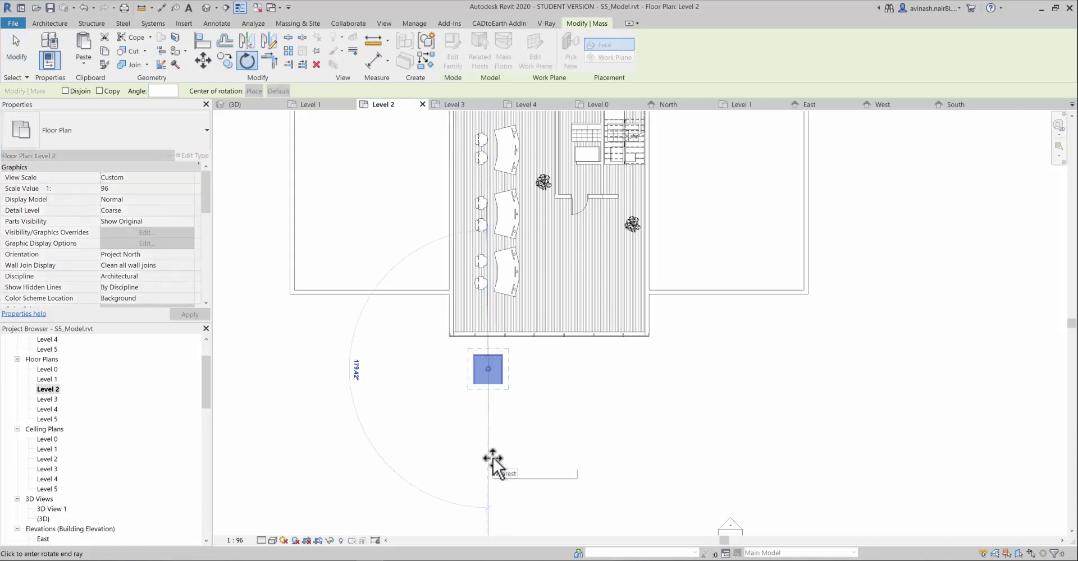
{"action": "left_click", "coordinate": [492, 459]}
{"action": "left_click", "coordinate": [616, 382]}
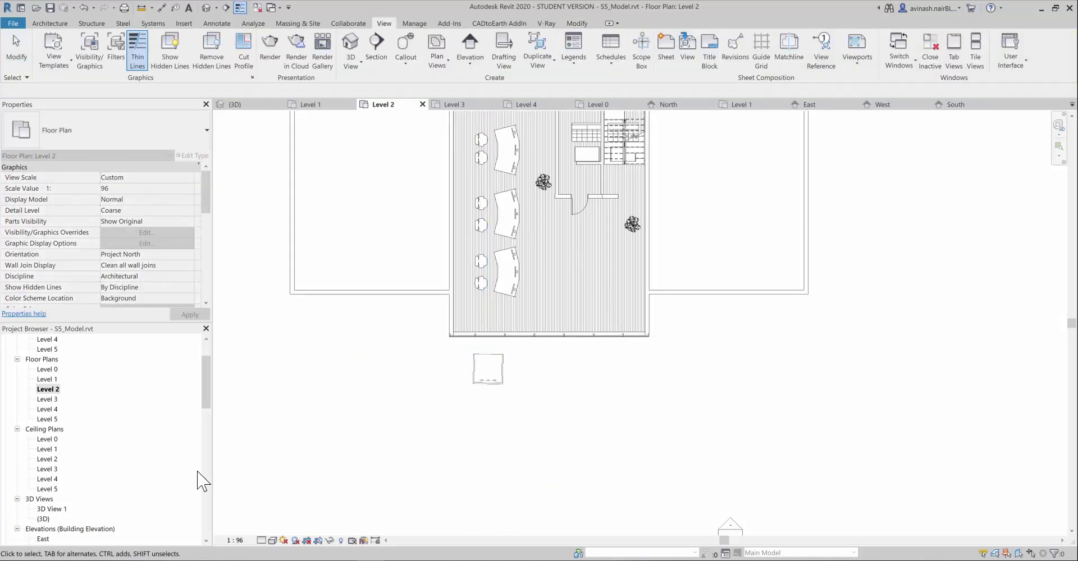
{"action": "double_click", "coordinate": [44, 518]}
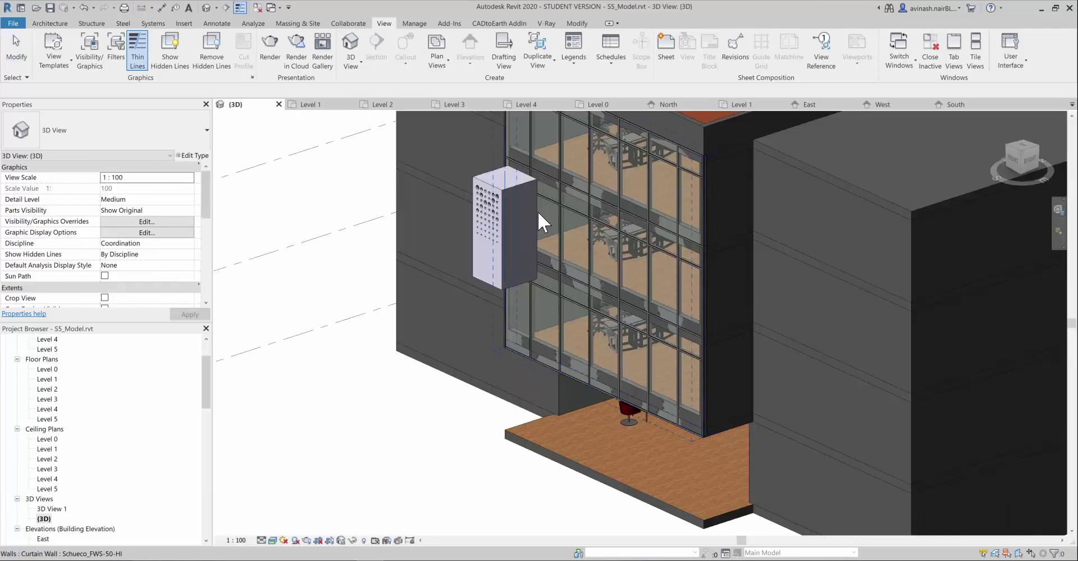
{"action": "scroll", "coordinate": [537, 211], "scroll_direction": "up", "scroll_amount": 5}
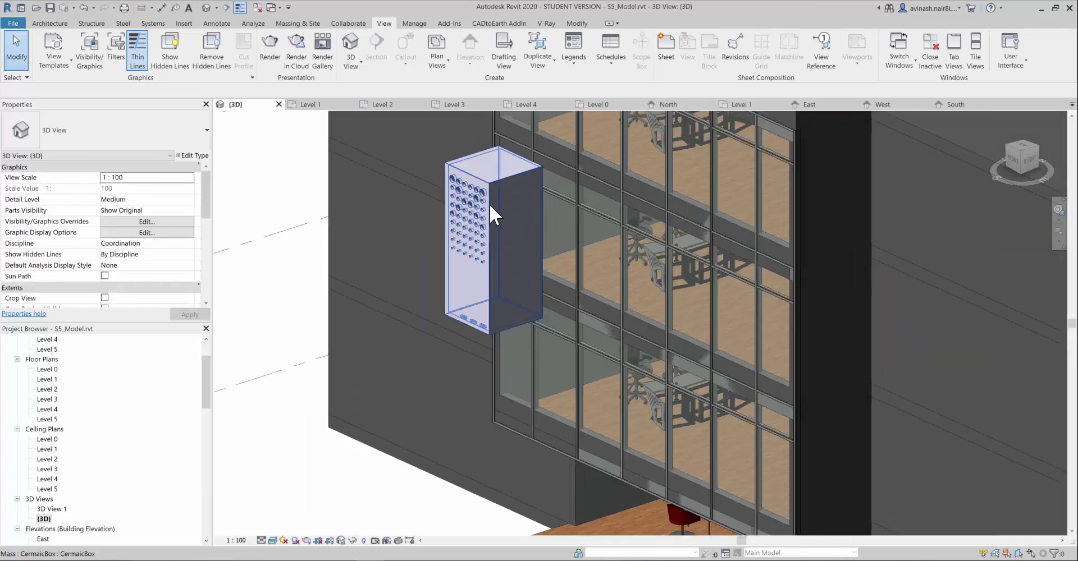
{"action": "middle_click_drag", "start_coordinate": [489, 204], "coordinate": [537, 244]}
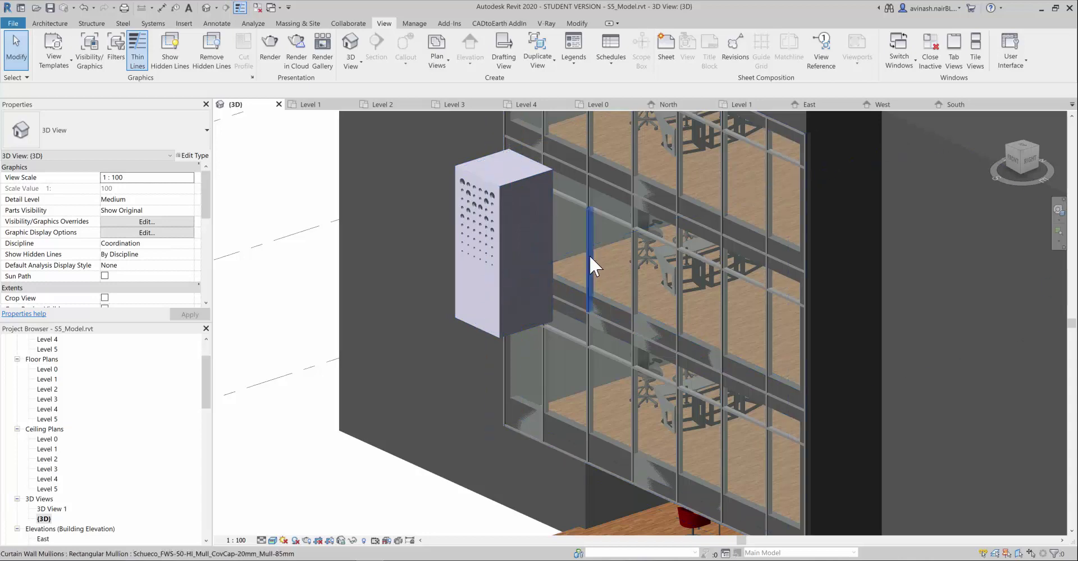
{"action": "scroll", "coordinate": [588, 255], "scroll_direction": "up", "scroll_amount": 1}
{"action": "scroll", "coordinate": [432, 319], "scroll_direction": "down", "scroll_amount": 3}
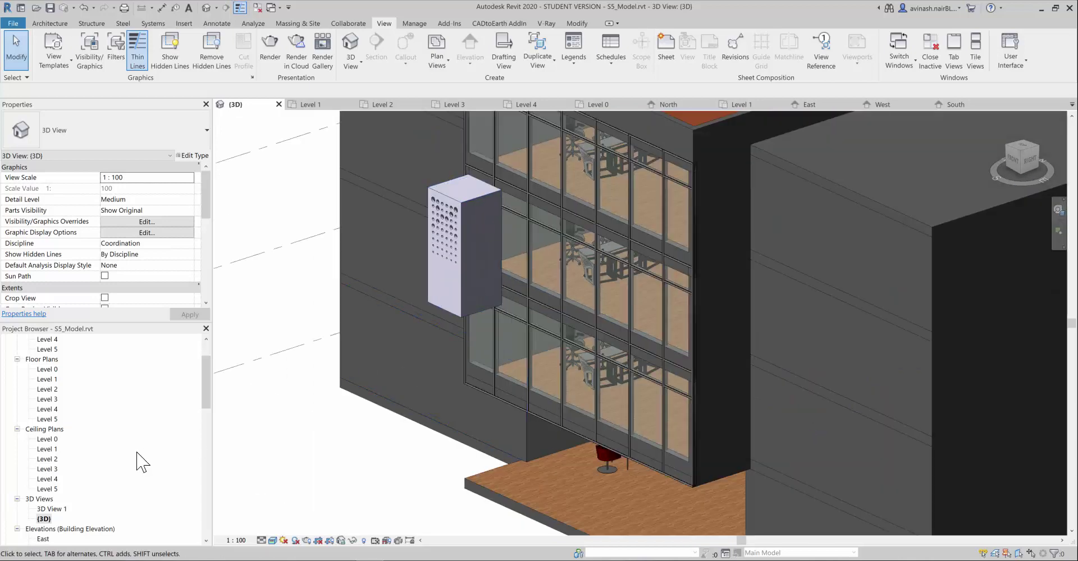